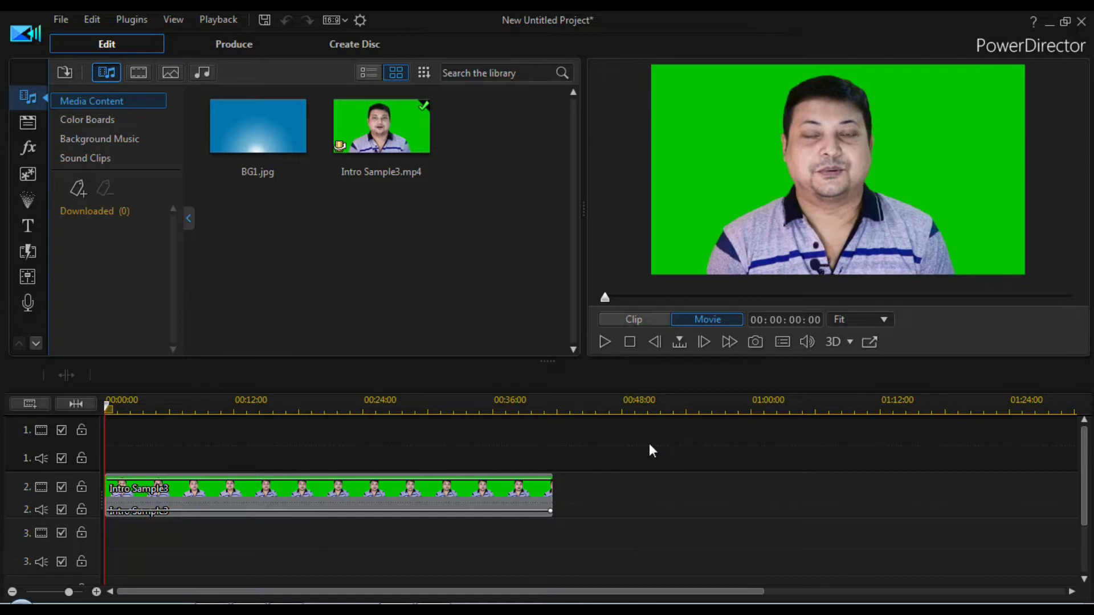
# Step: Open the Intro Sample3 timeline clip in PiP Designer and enable Chroma Key, sampling the green background as the key colour
pyautogui.click(383, 494)
pyautogui.click(837, 169)
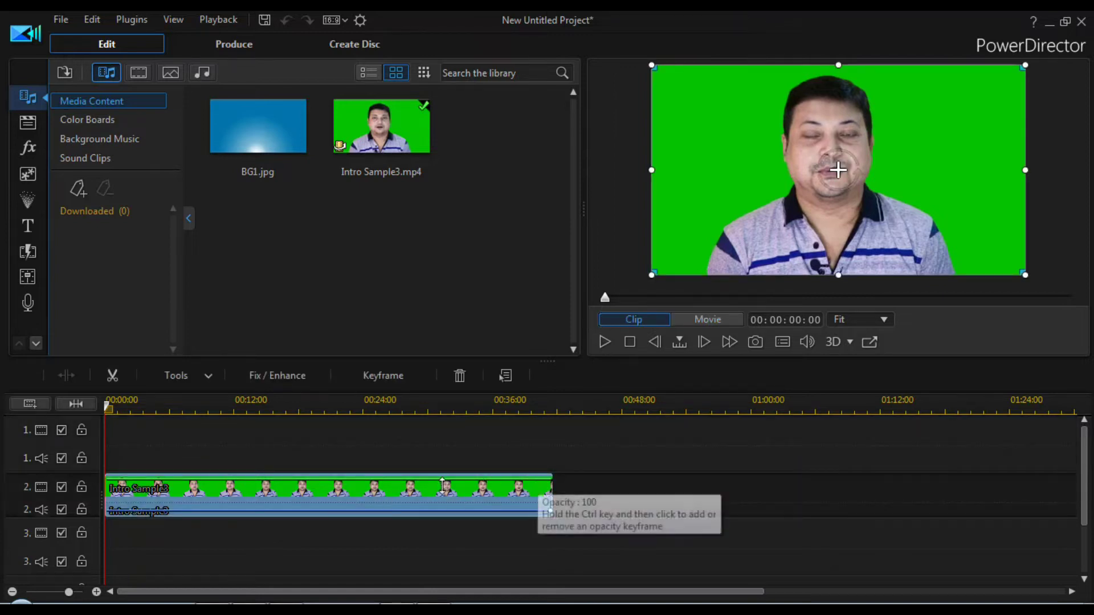
pyautogui.click(196, 379)
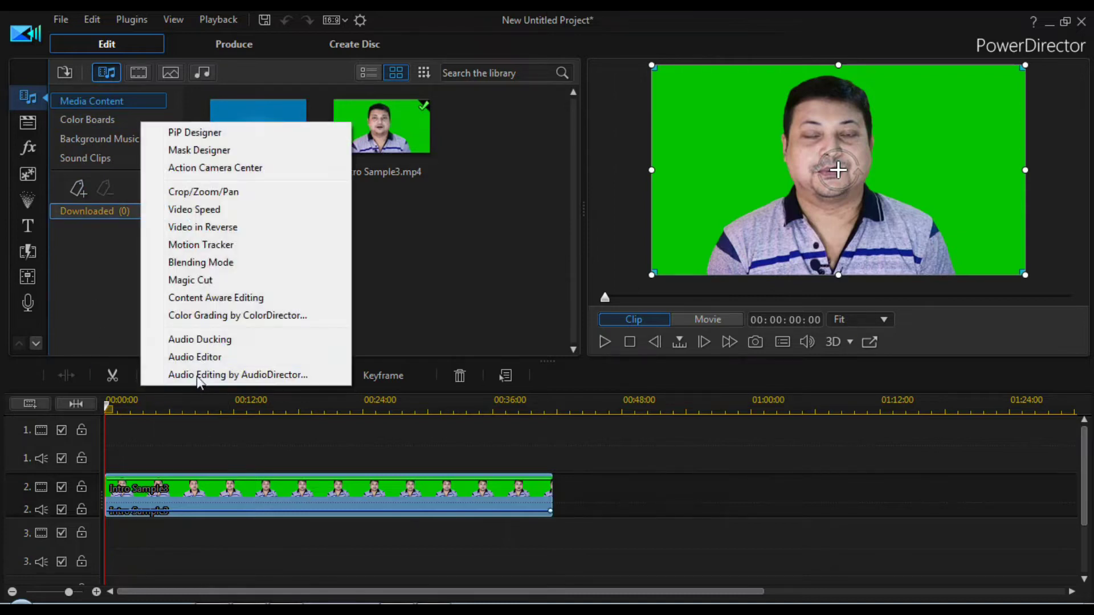
pyautogui.click(191, 140)
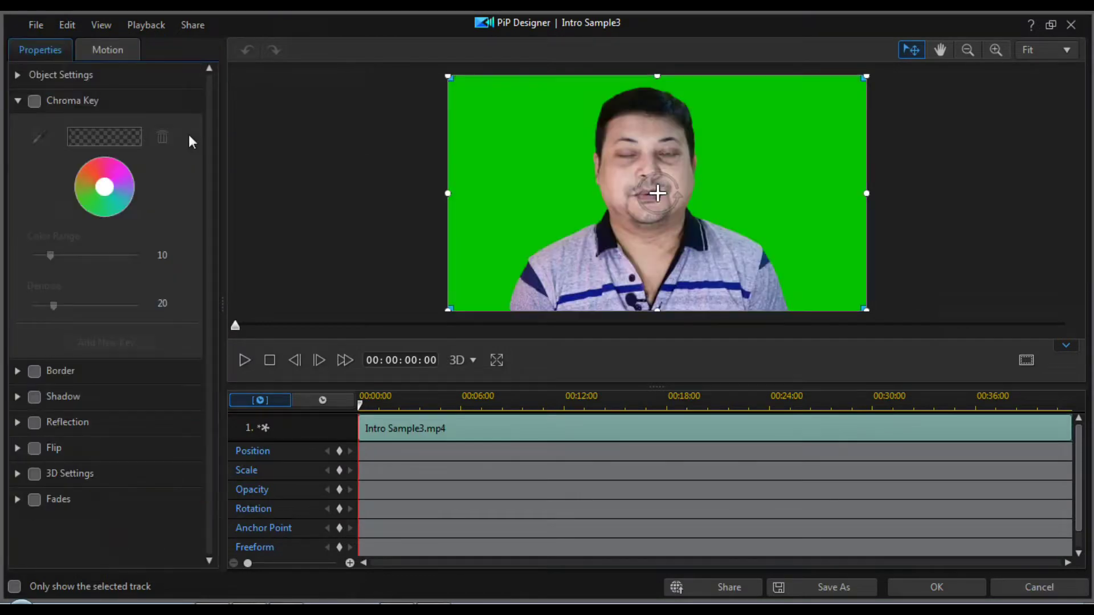
pyautogui.click(34, 102)
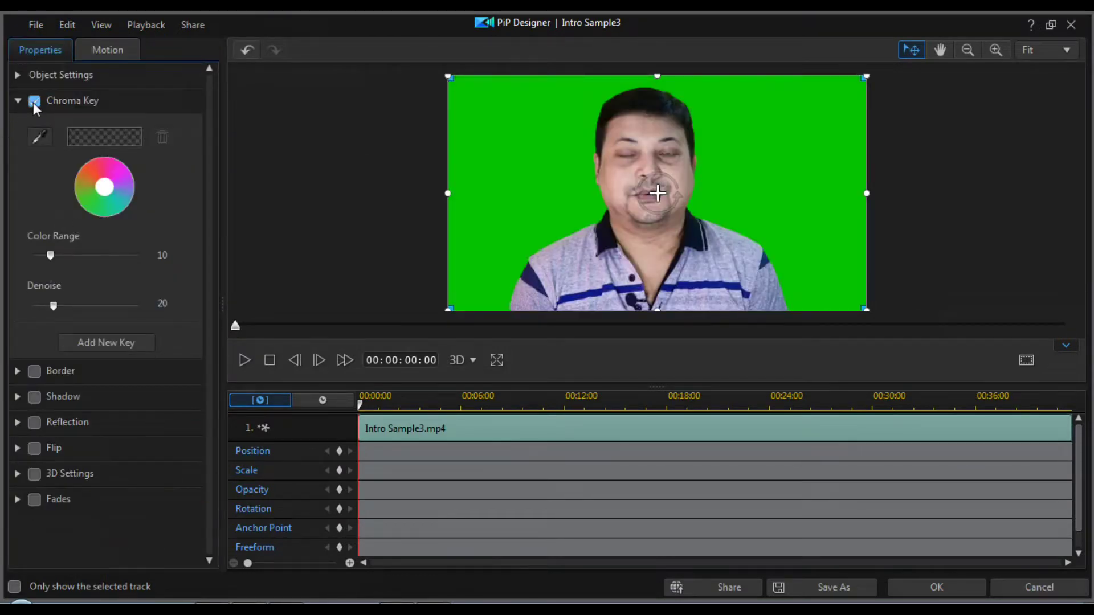
pyautogui.click(40, 137)
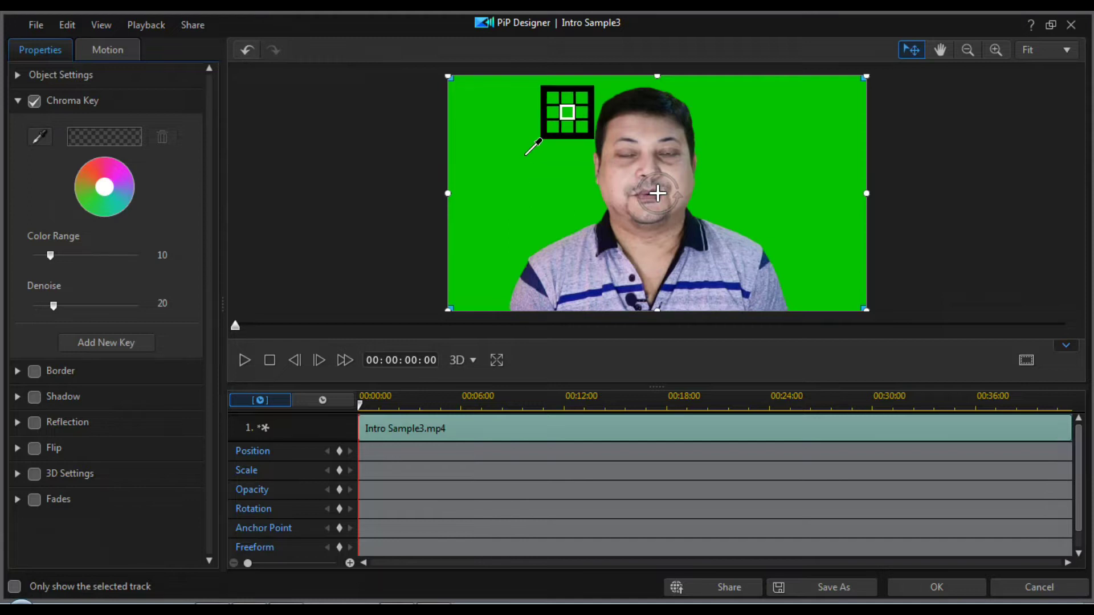
pyautogui.click(529, 147)
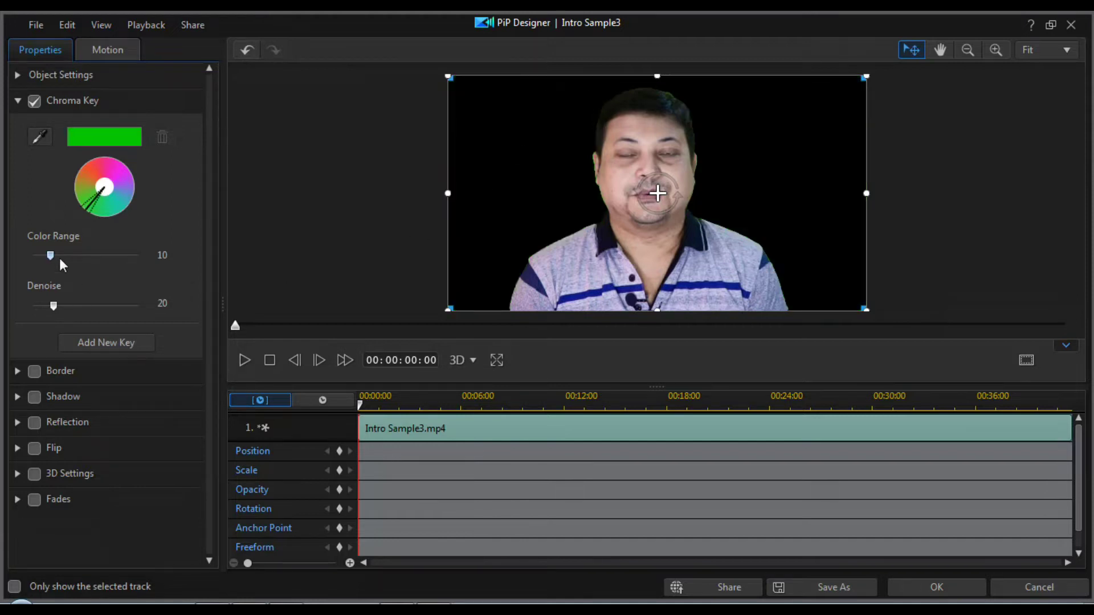
# Step: Set the chroma key's colour range to 45 and denoise to 52, and apply the keying to the clip
pyautogui.moveTo(100, 259); pyautogui.dragTo(114, 262)
pyautogui.moveTo(54, 305); pyautogui.dragTo(88, 306)
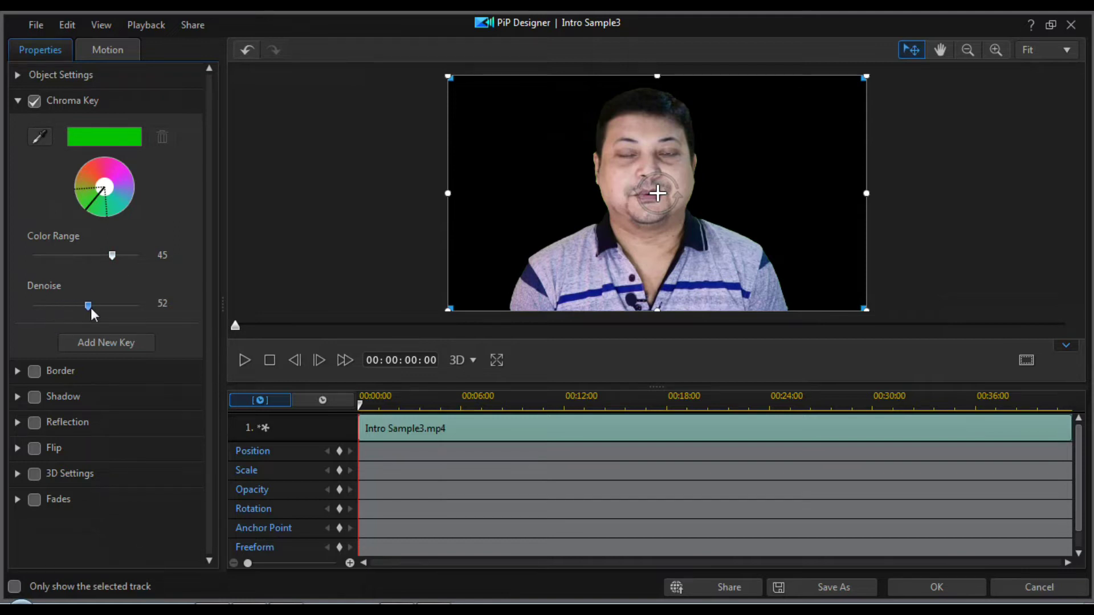
pyautogui.click(918, 592)
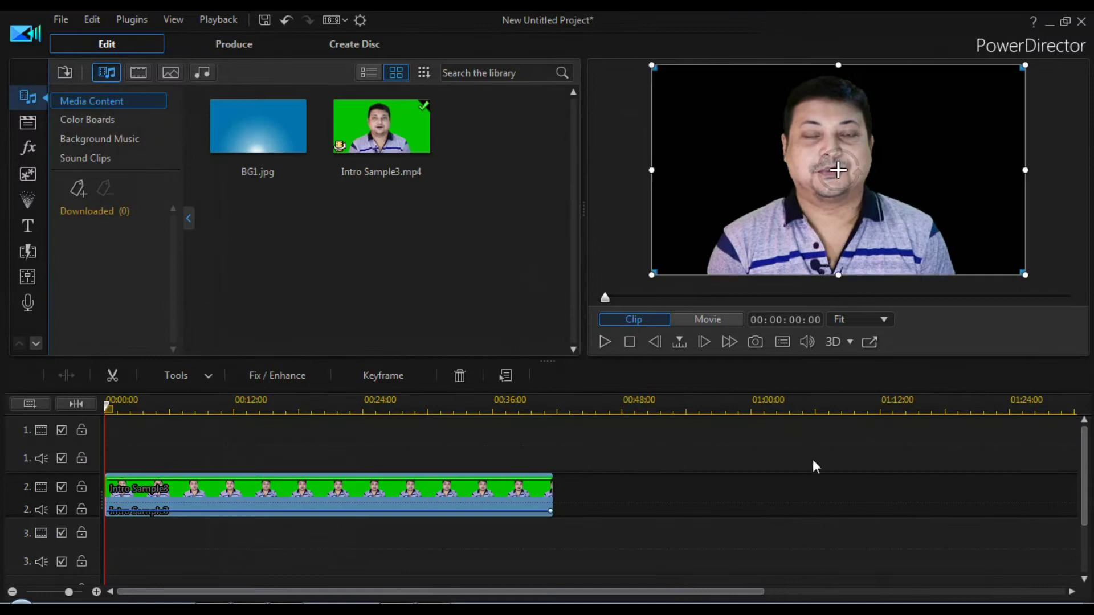
# Step: Move the Intro Sample3 clip from track 2 down to track 3, keeping it at the timeline start
pyautogui.scroll(-2, 1083, 467)
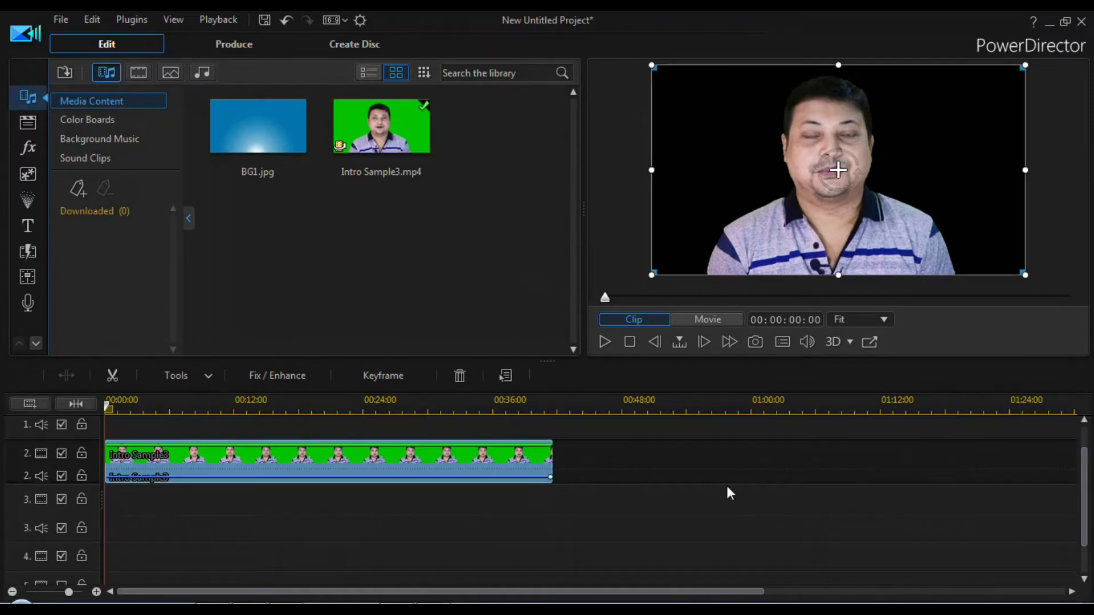
pyautogui.moveTo(315, 467); pyautogui.dragTo(314, 504)
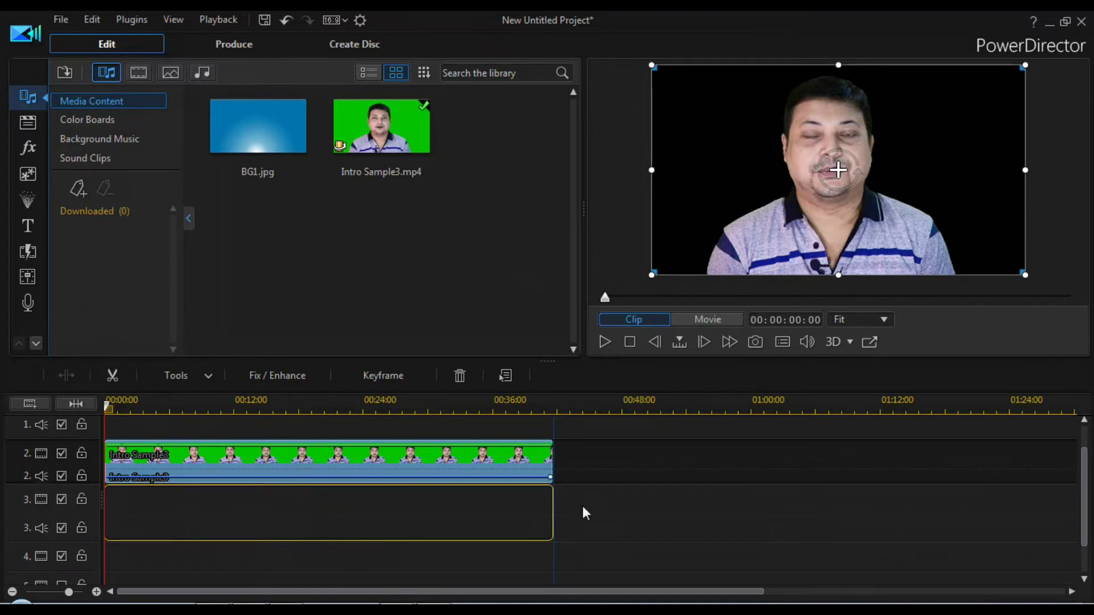
pyautogui.scroll(1, 1087, 452)
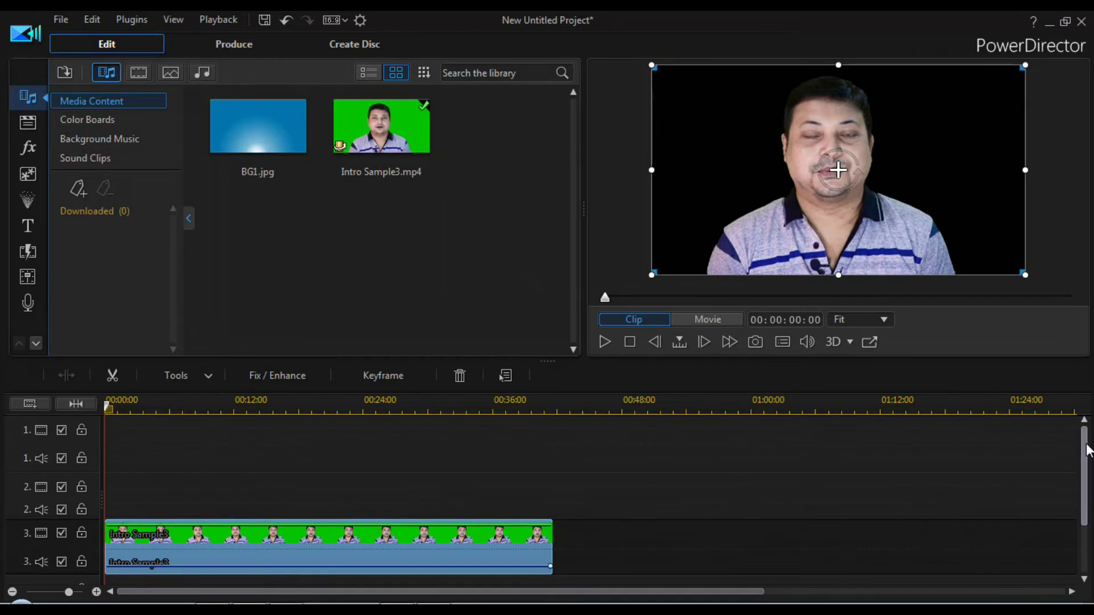
# Step: Place BG1.jpg on track 1 from the timeline start and stretch it to the Intro Sample3 clip's end at 00:00:41:17
pyautogui.moveTo(256, 126); pyautogui.dragTo(552, 464)
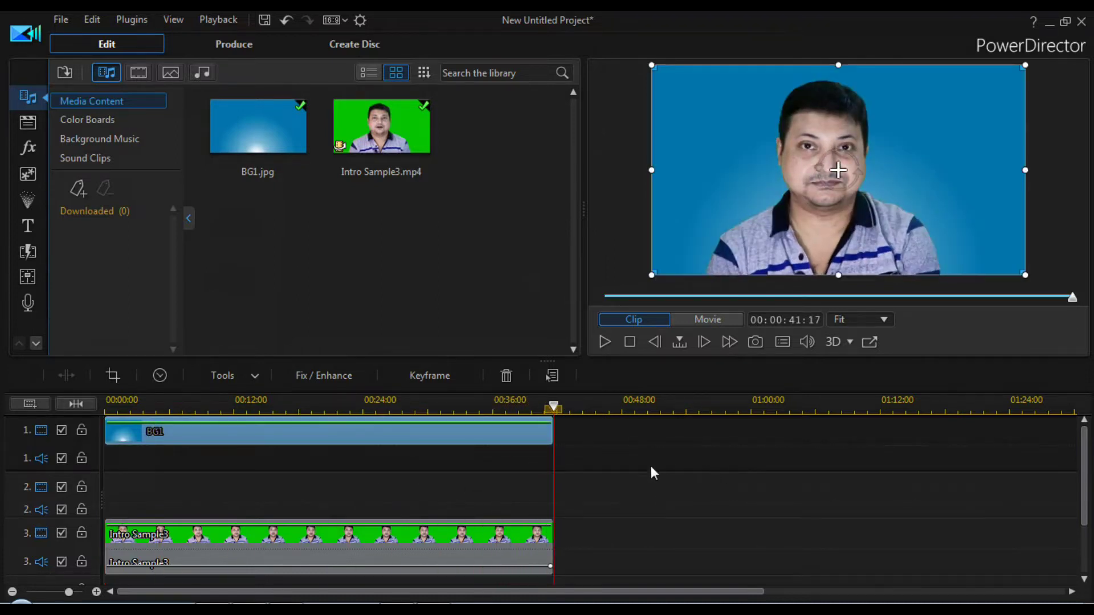
pyautogui.click(651, 468)
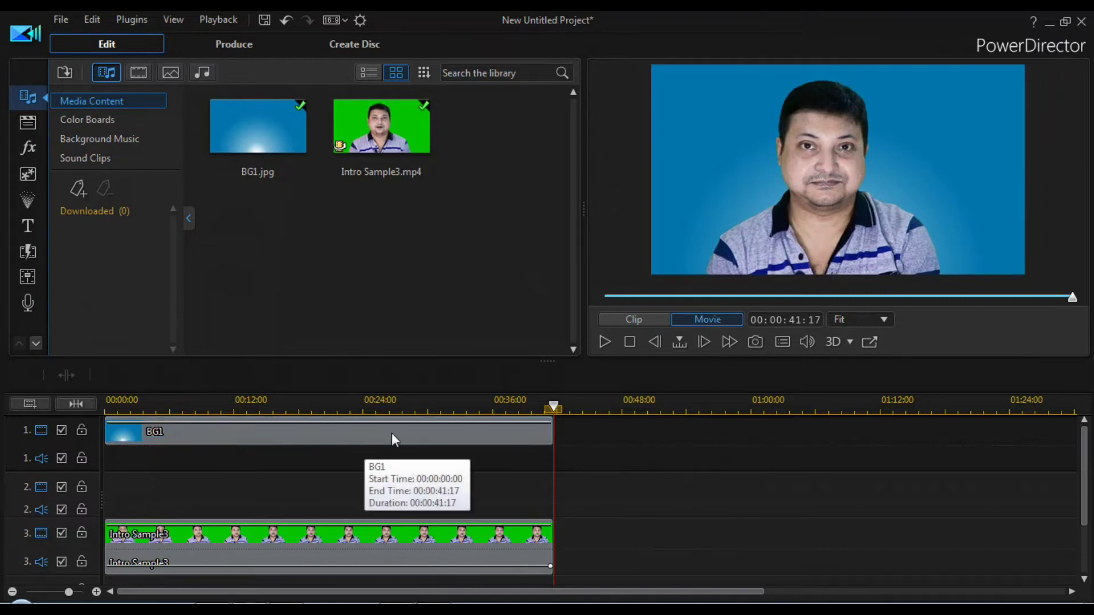
pyautogui.click(428, 546)
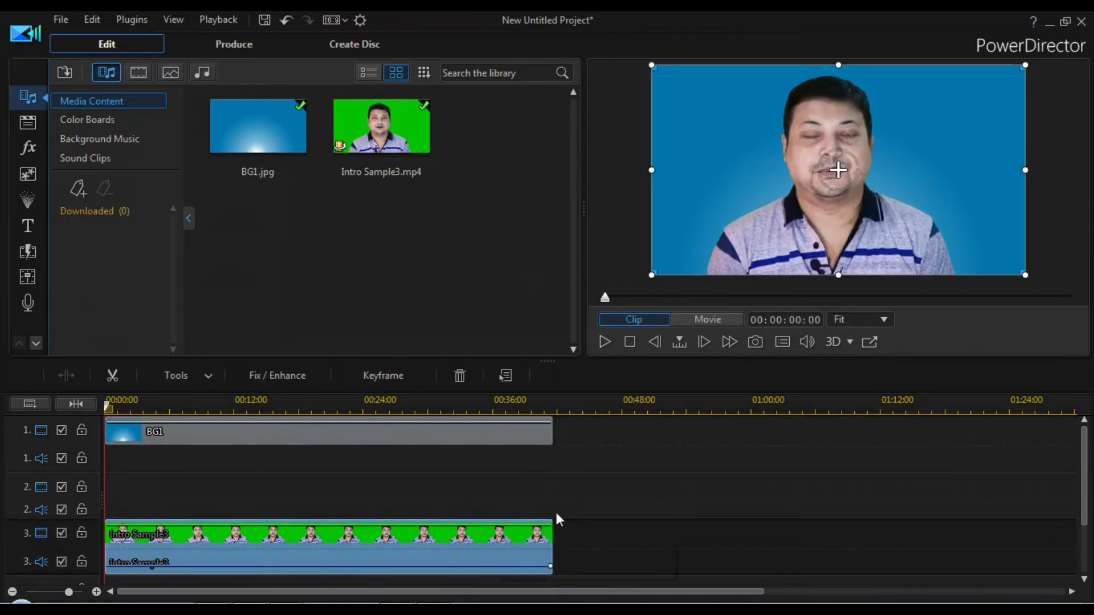
pyautogui.click(577, 499)
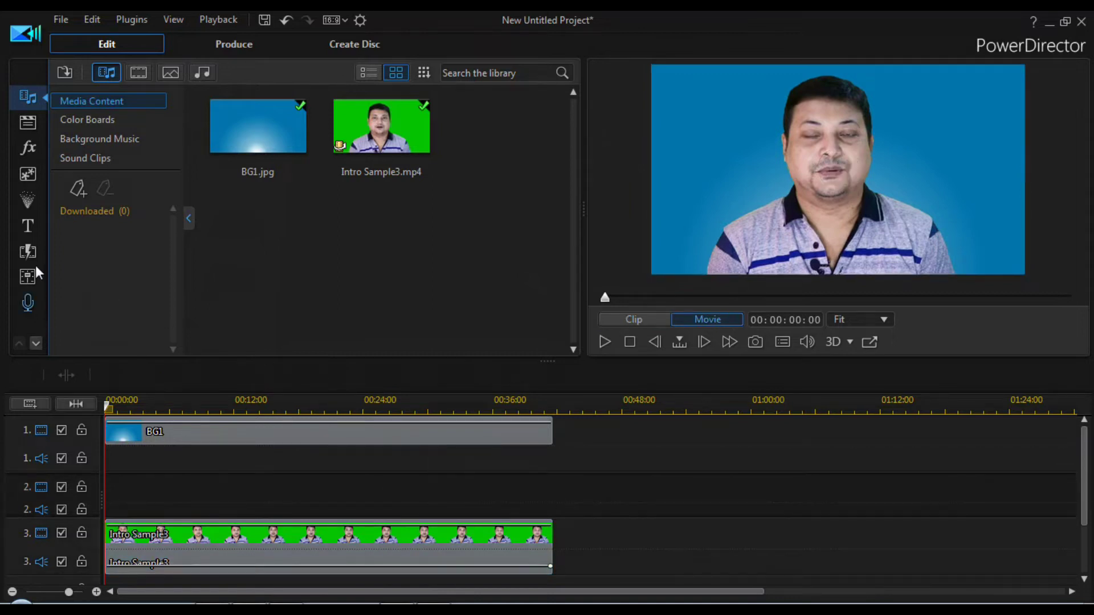
# Step: Add the Default text-only title to track 2, start it about 11 seconds in and extend it to a duration of about 00:00:19:15
pyautogui.click(28, 226)
pyautogui.moveTo(275, 138); pyautogui.dragTo(109, 502)
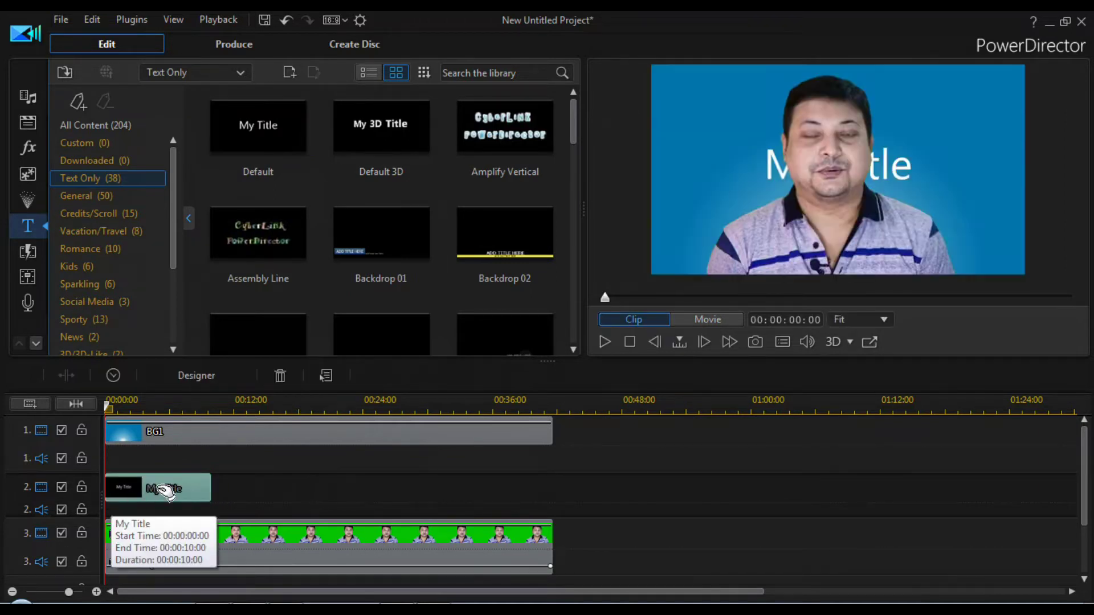
pyautogui.moveTo(212, 491); pyautogui.dragTo(435, 530)
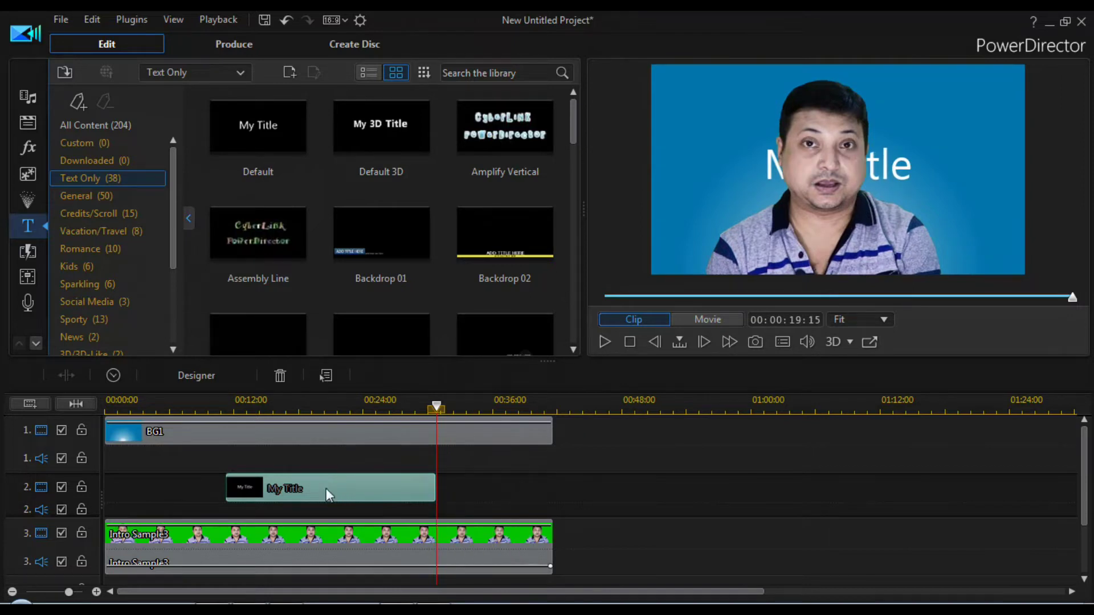
# Step: Open the title in Title Designer, replace its text with "TEXT BEHIND OBJECT" and make it bold
pyautogui.doubleClick(325, 488)
pyautogui.doubleClick(765, 196)
pyautogui.write('TEXT BEHIND OBJECT')
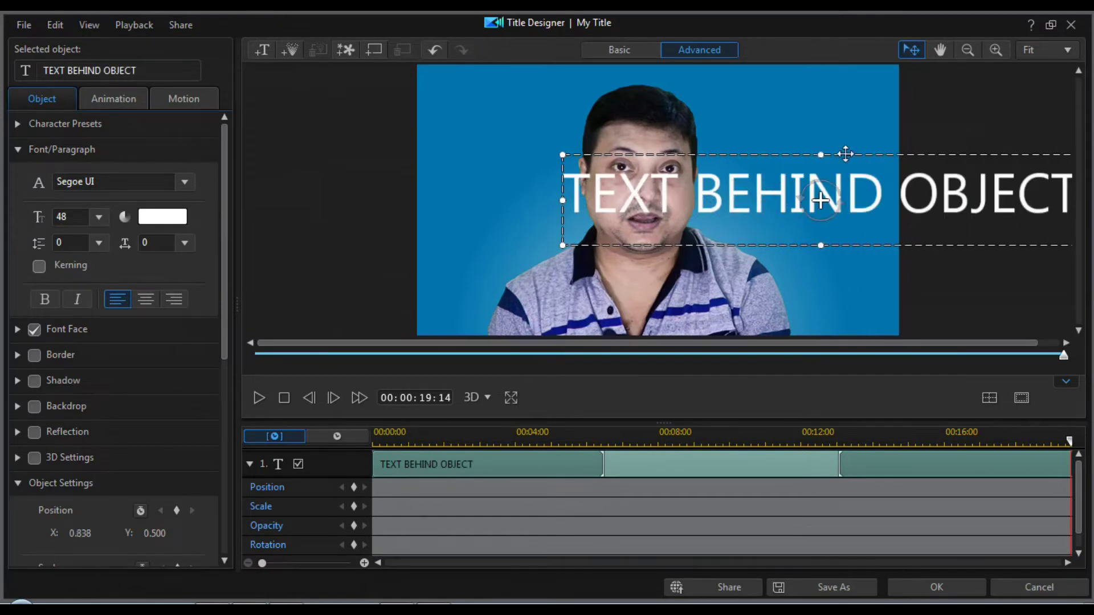
pyautogui.moveTo(844, 153); pyautogui.dragTo(699, 165)
pyautogui.doubleClick(427, 195)
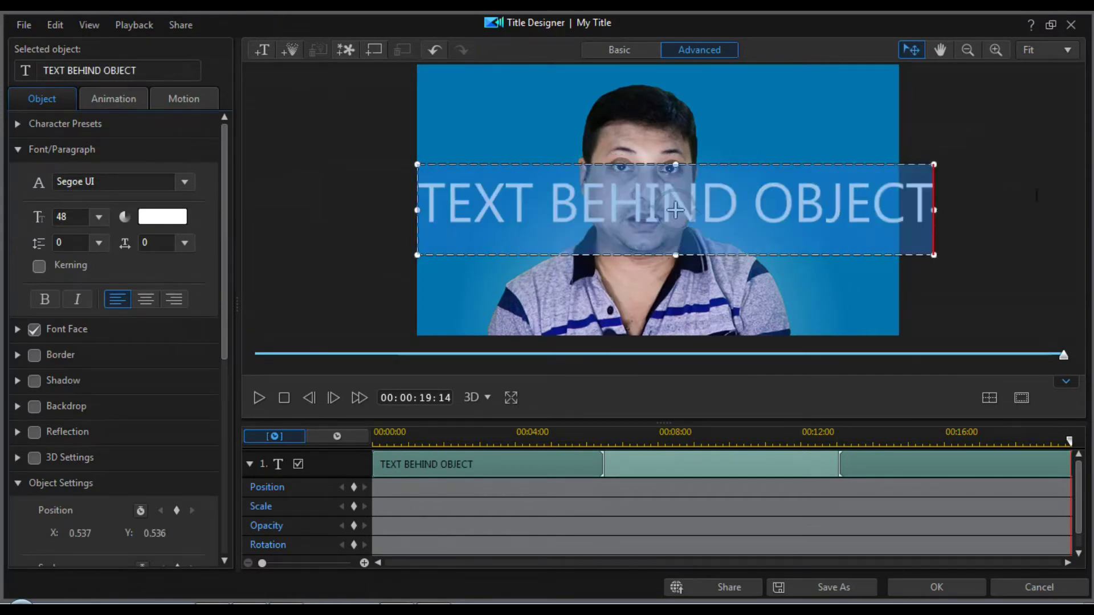
pyautogui.click(45, 299)
# Step: Scale the title text down and move it just beyond the left edge of the video frame, about X -0.346, Y 0.299
pyautogui.moveTo(977, 257); pyautogui.dragTo(853, 234)
pyautogui.moveTo(769, 184); pyautogui.dragTo(325, 121)
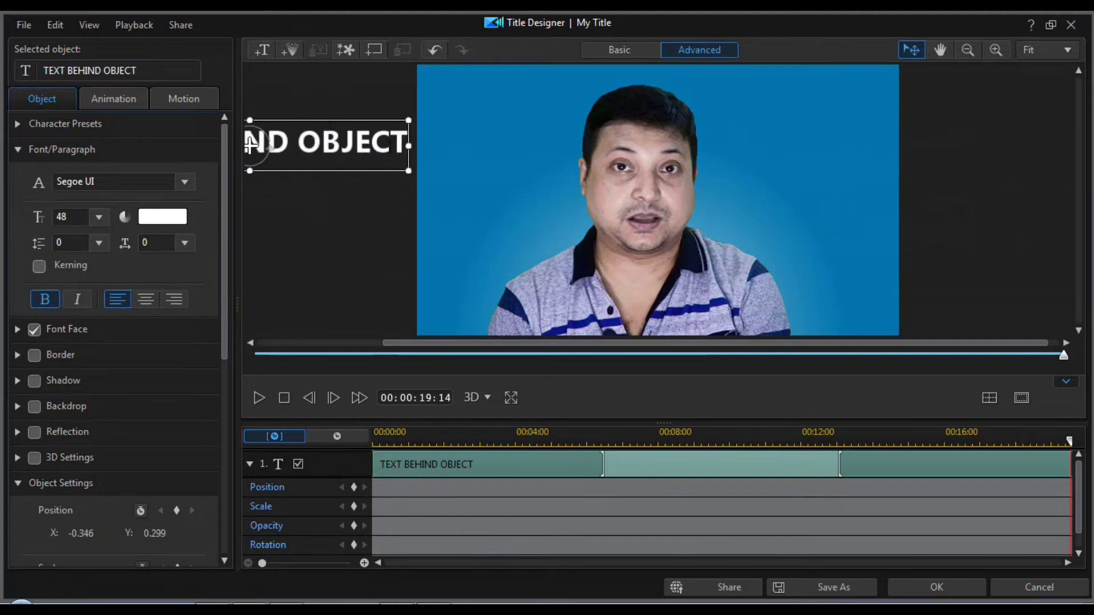
# Step: Duplicate the "TEXT BEHIND OBJECT" text as a second text object just beyond the frame's lower right edge, about X 1.596, Y 0.760
pyautogui.doubleClick(393, 145)
pyautogui.hotkey('ctrl', 'c')
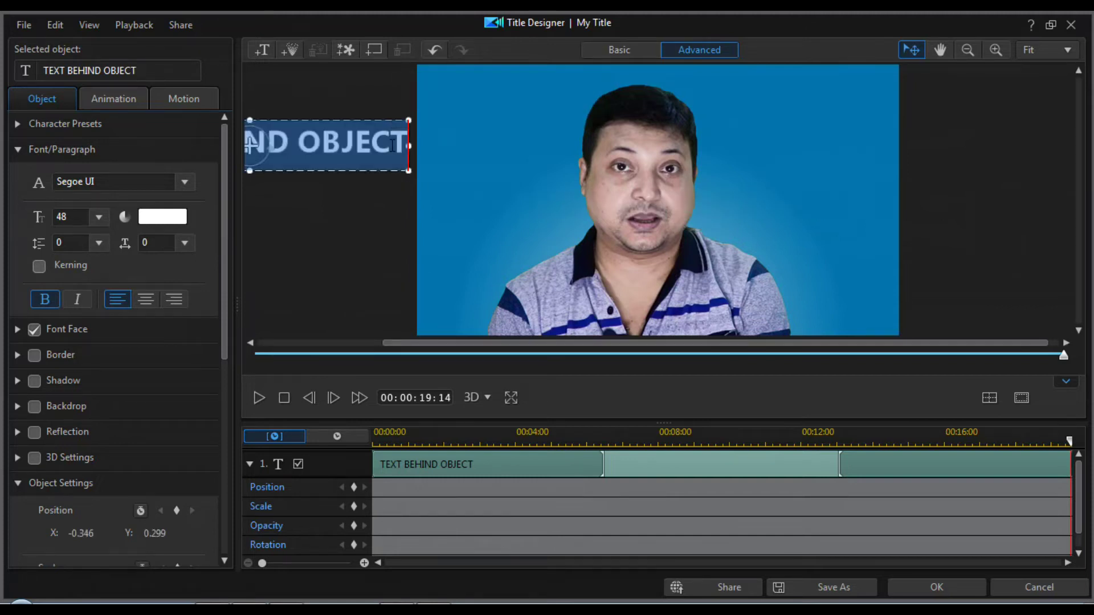
pyautogui.click(783, 248)
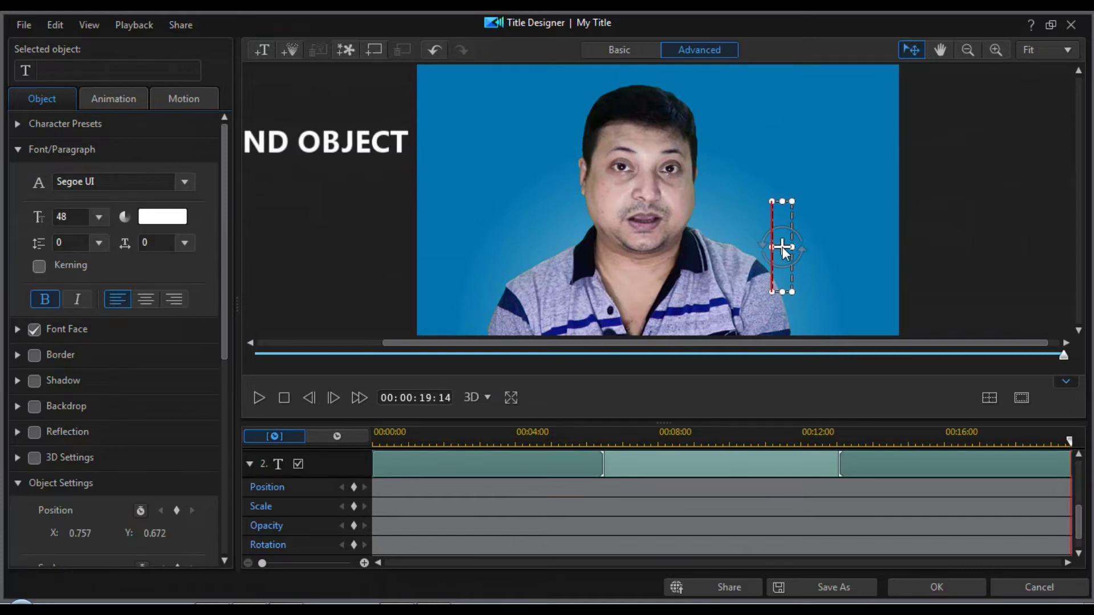
pyautogui.hotkey('ctrl', 'v')
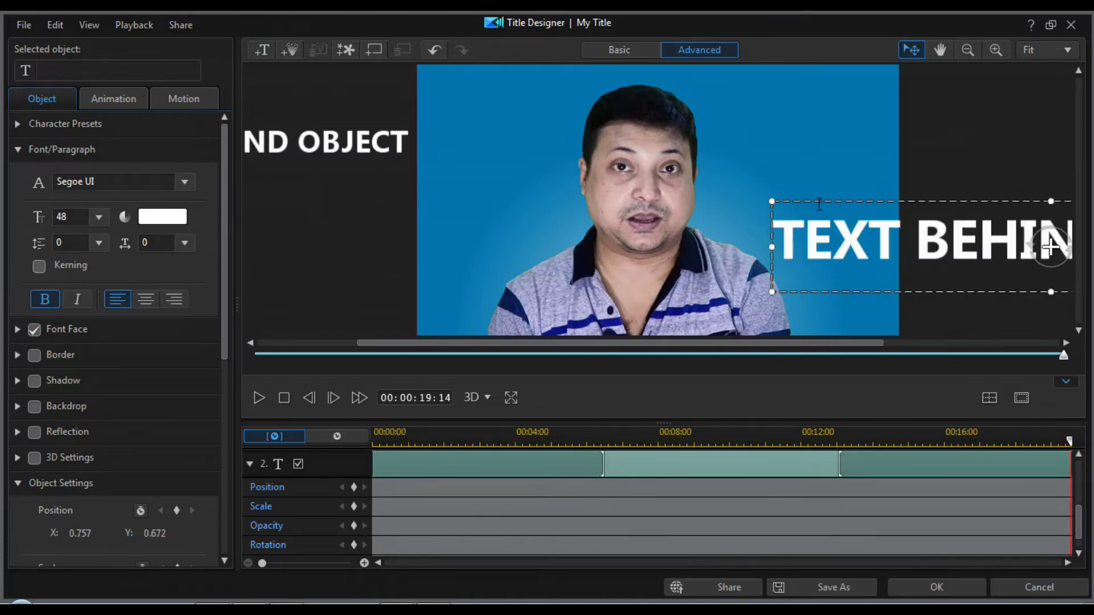
pyautogui.moveTo(817, 200); pyautogui.dragTo(949, 225)
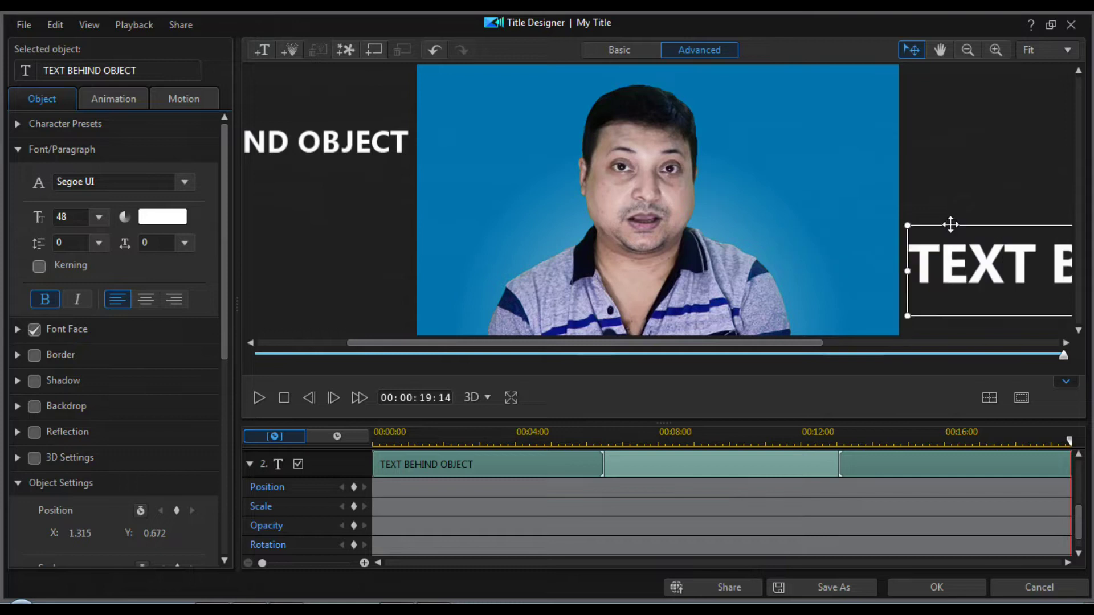
# Step: Add a Position keyframe to the smaller upper text at 00:00:00:00
pyautogui.scroll(1, 1082, 535)
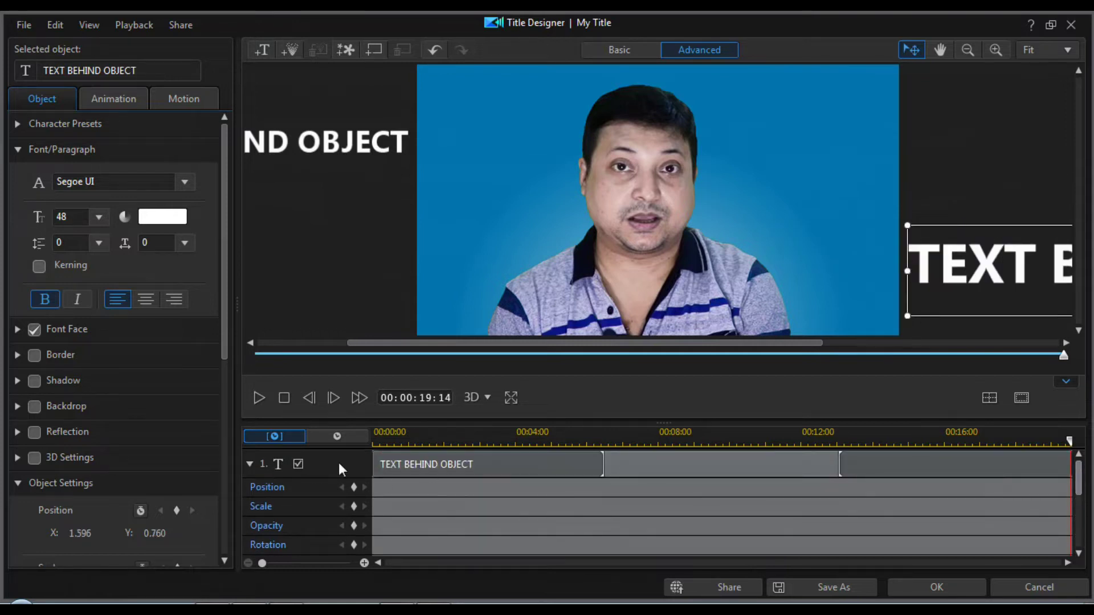
pyautogui.click(273, 144)
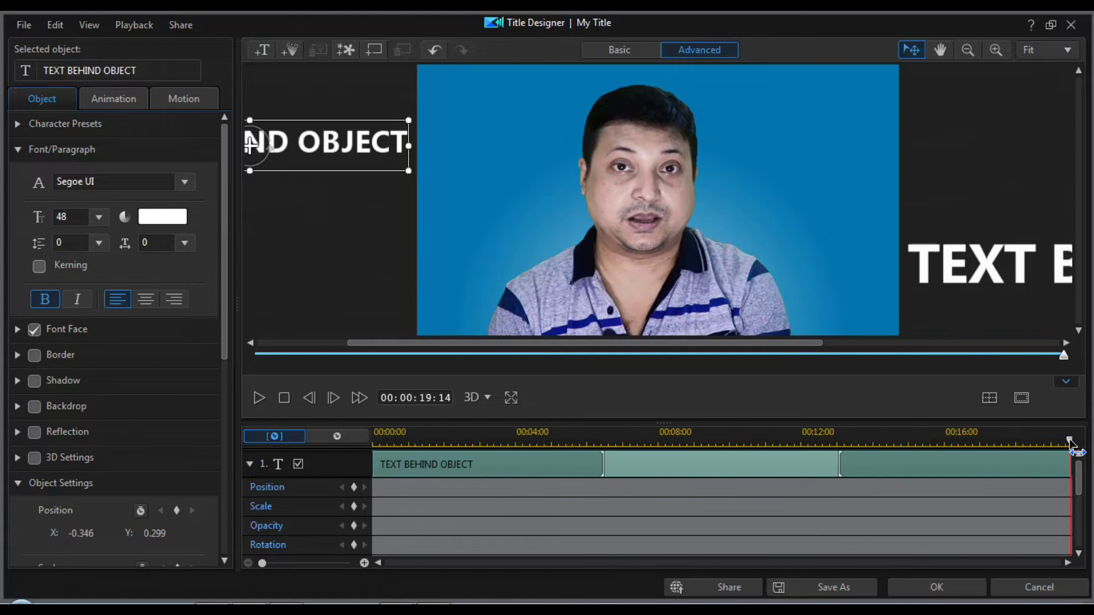
pyautogui.moveTo(1071, 447); pyautogui.dragTo(335, 459)
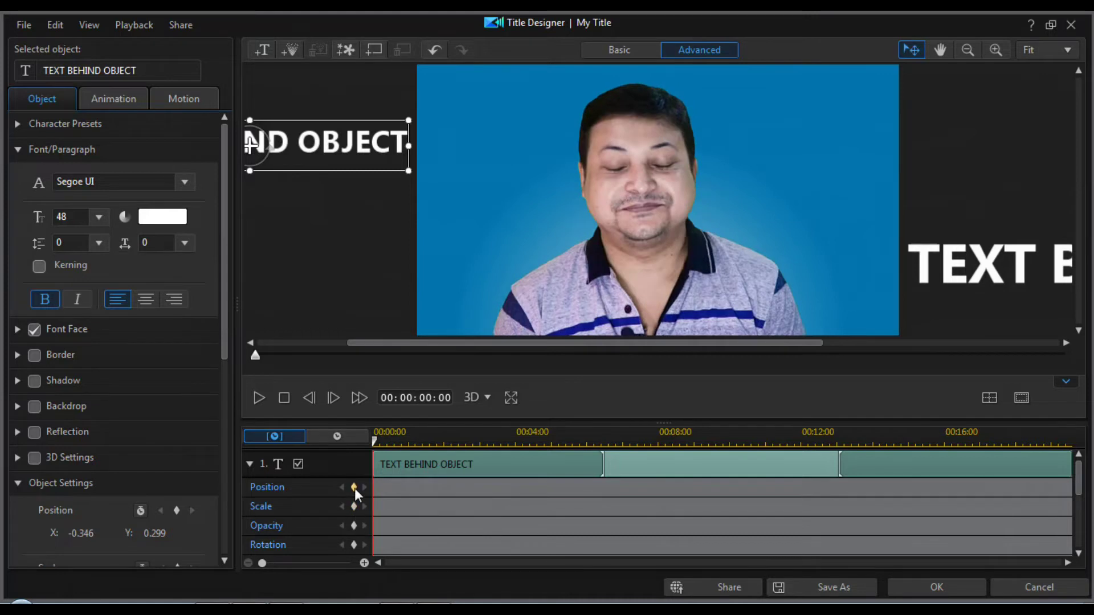
pyautogui.click(354, 487)
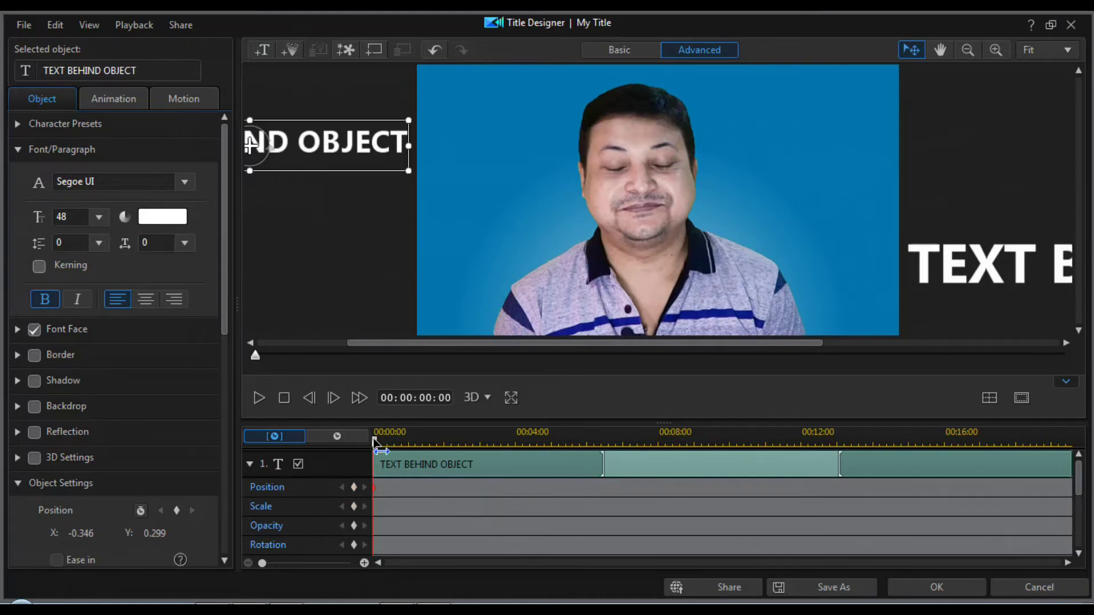
# Step: At the title's end, 00:00:19:15, move the upper text beyond the frame's right edge to about X 1.364, Y 0.299
pyautogui.press('space')
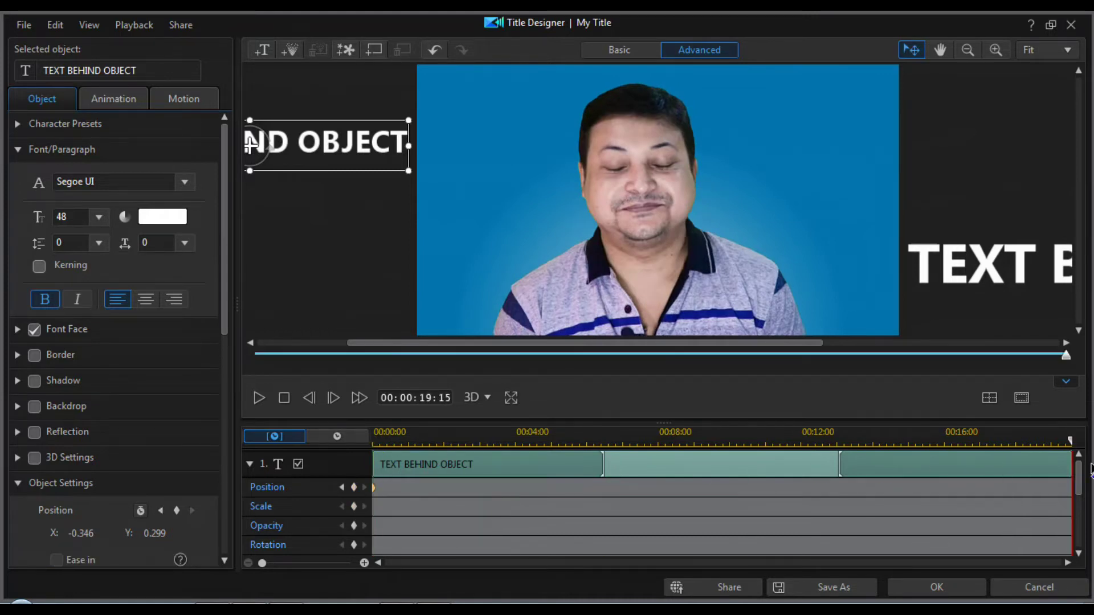
pyautogui.moveTo(348, 126); pyautogui.dragTo(1025, 135)
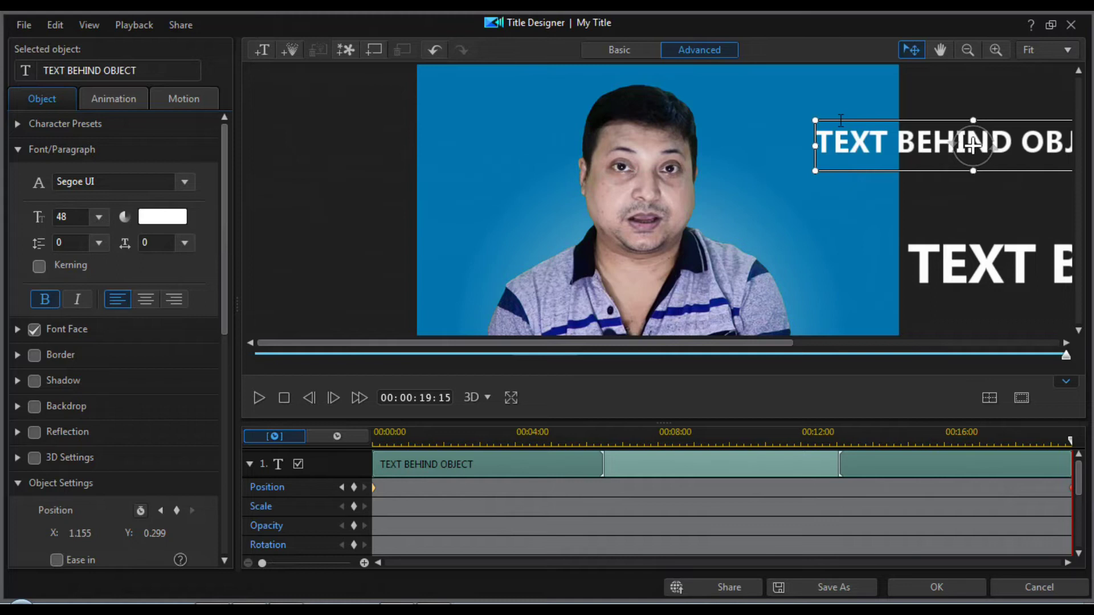
pyautogui.moveTo(840, 121); pyautogui.dragTo(941, 125)
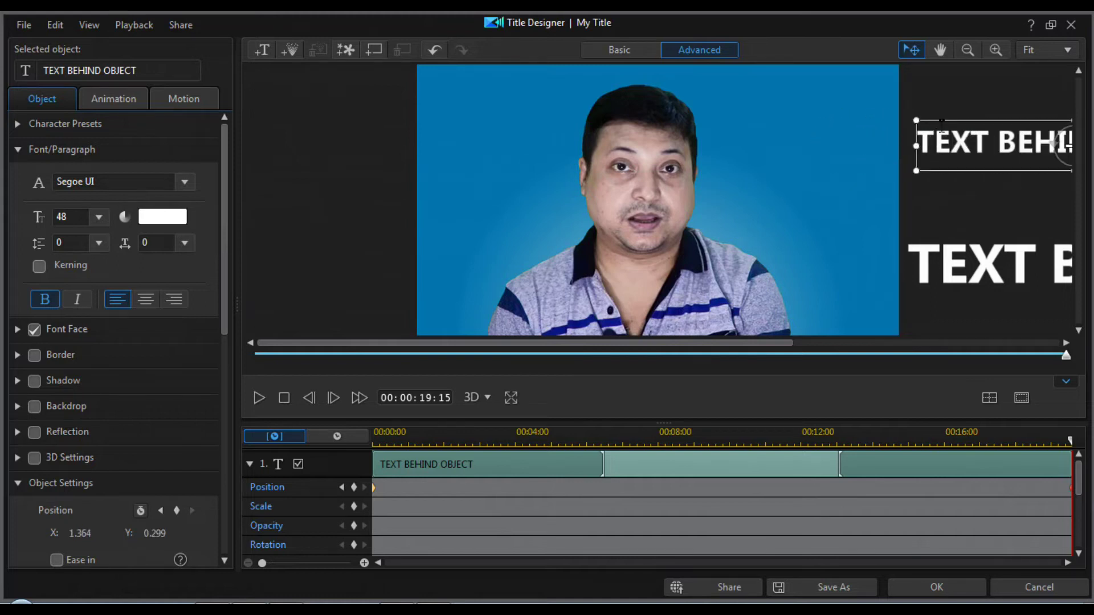
# Step: Add a Position keyframe to the larger lower text at 00:00:00:00
pyautogui.moveTo(1070, 441); pyautogui.dragTo(305, 457)
pyautogui.moveTo(1078, 481); pyautogui.dragTo(1082, 535)
pyautogui.click(487, 484)
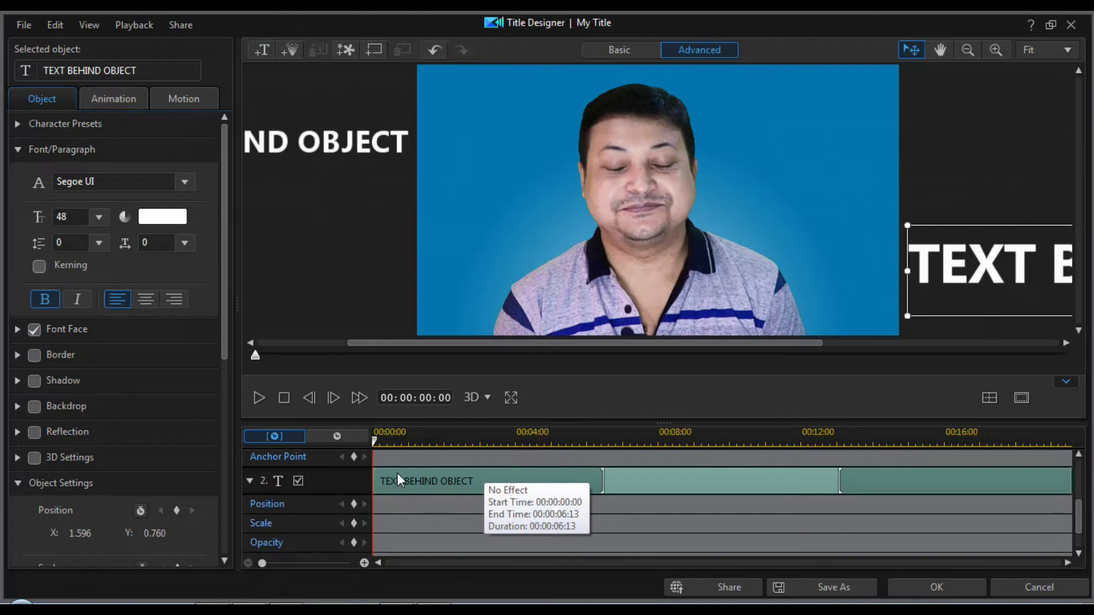
pyautogui.click(354, 504)
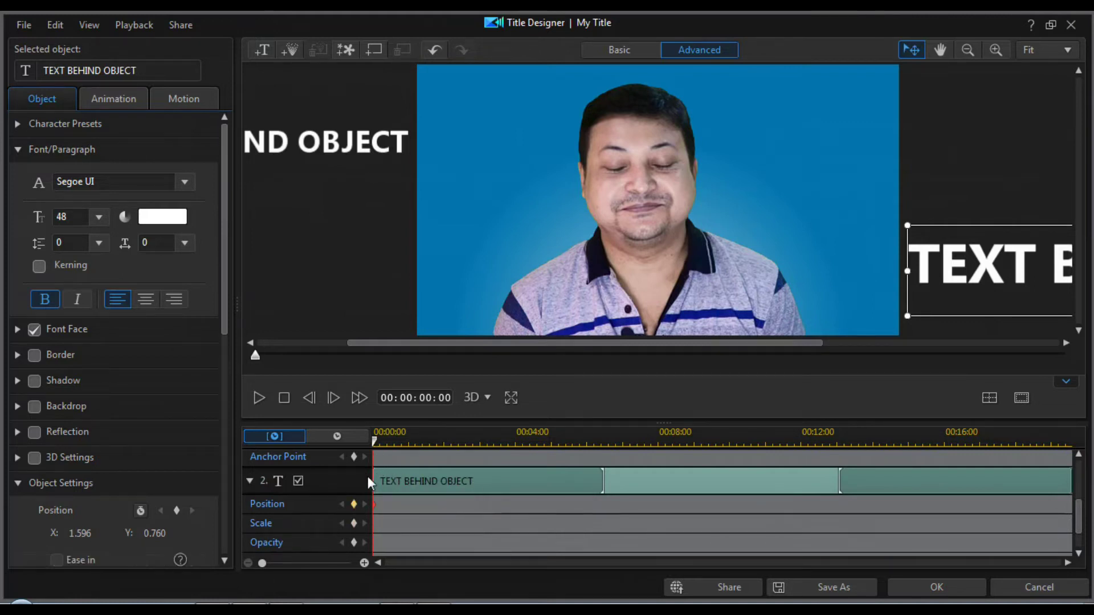
# Step: At 00:00:19:15, move the lower text across the frame to beyond its left edge, and apply the title changes
pyautogui.moveTo(562, 459); pyautogui.dragTo(1071, 376)
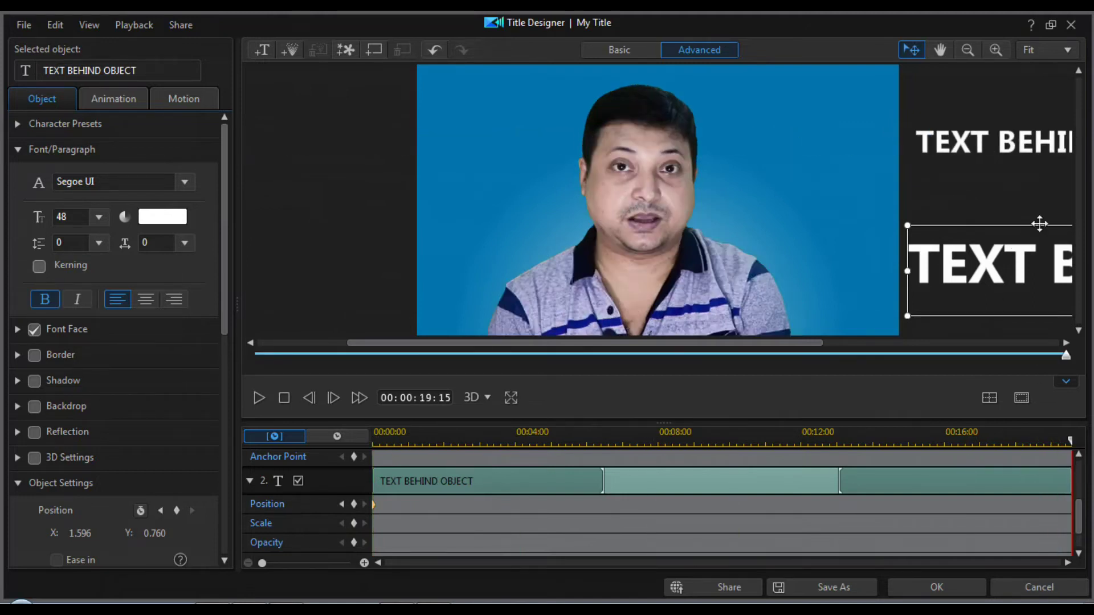
pyautogui.moveTo(1061, 226); pyautogui.dragTo(328, 225)
pyautogui.click(631, 221)
pyautogui.click(934, 589)
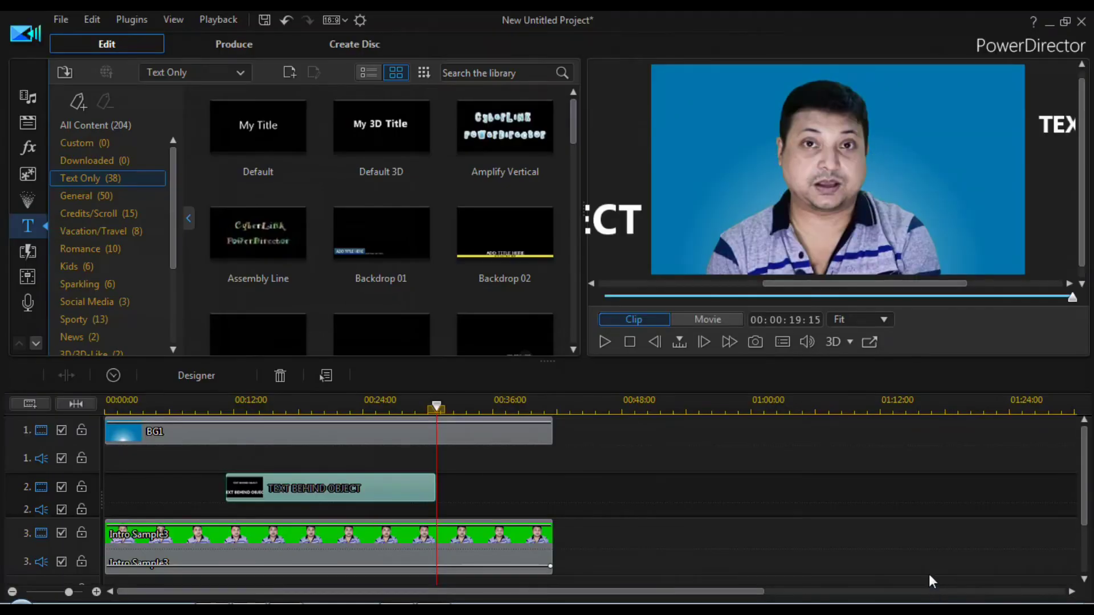
# Step: Stop the title preview, switch the preview to the whole movie, and return the playhead to 00:00:00:00
pyautogui.click(629, 342)
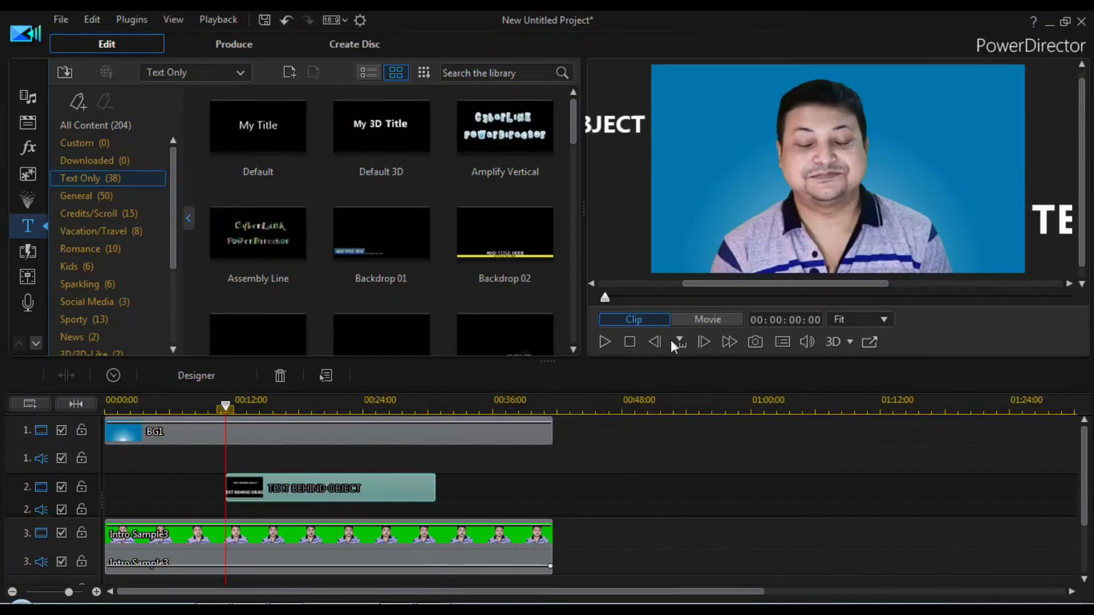
pyautogui.click(707, 319)
pyautogui.click(630, 342)
pyautogui.moveTo(1084, 461); pyautogui.dragTo(1084, 490)
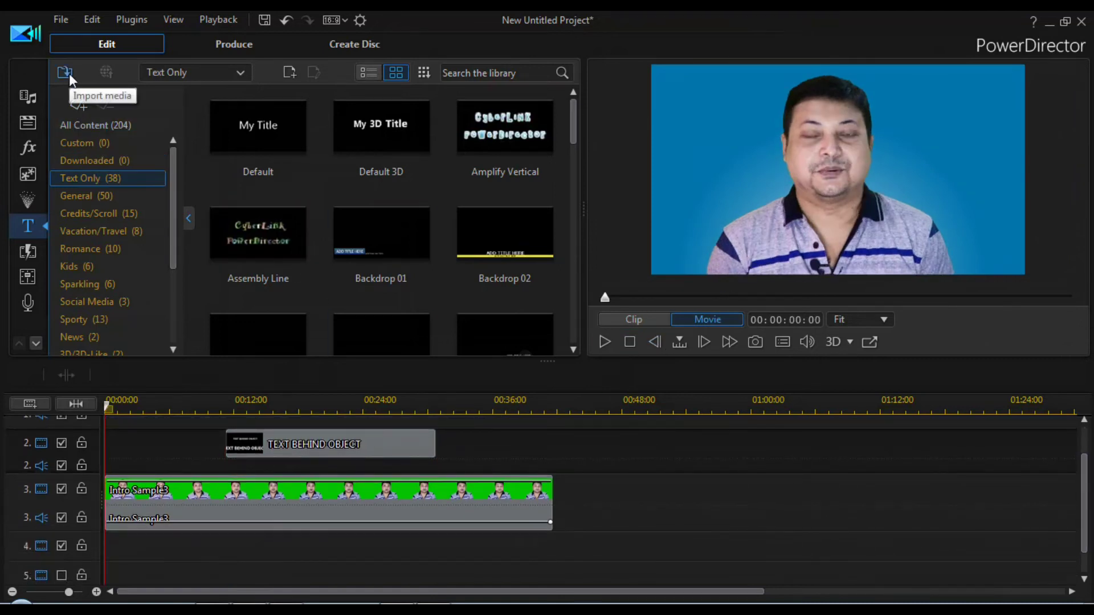
# Step: Import the music file Lost_Time.mp3 and place it on audio track 5, starting where the title begins
pyautogui.click(28, 97)
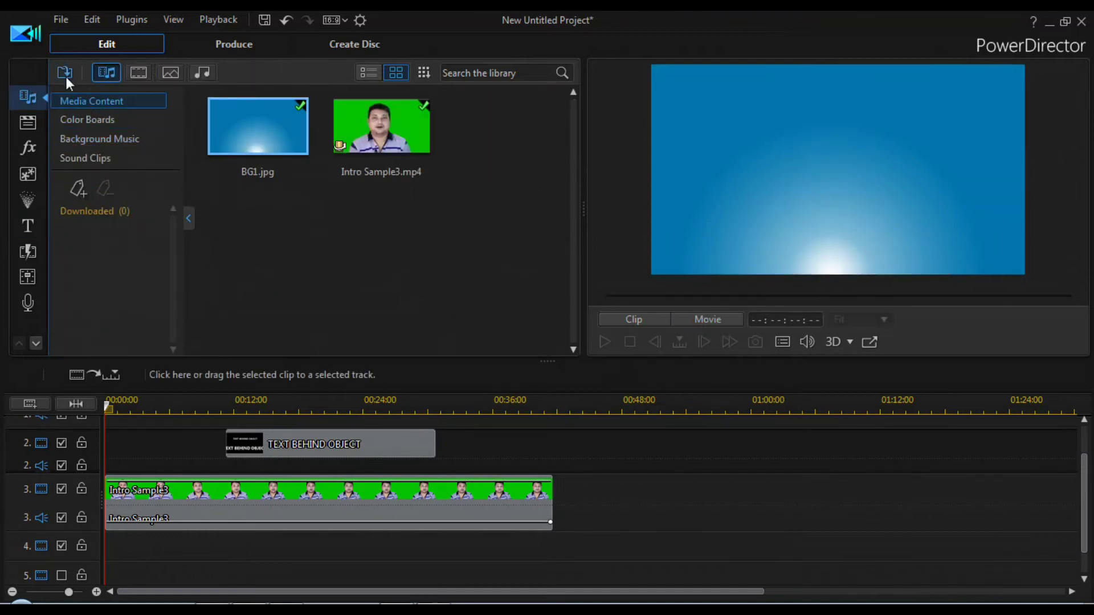
pyautogui.click(65, 74)
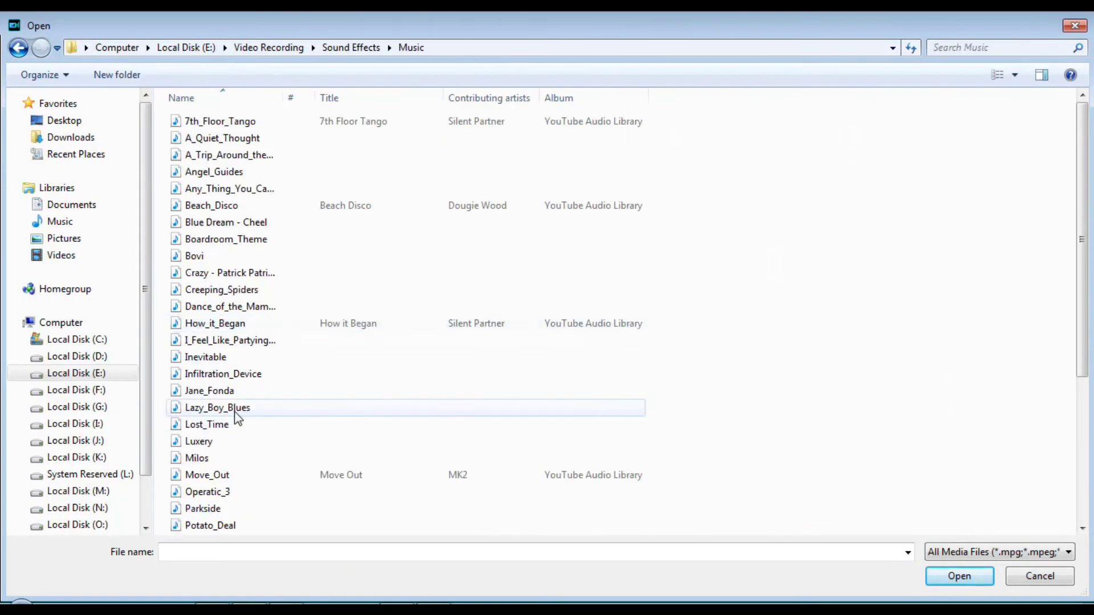
pyautogui.click(228, 408)
pyautogui.click(235, 427)
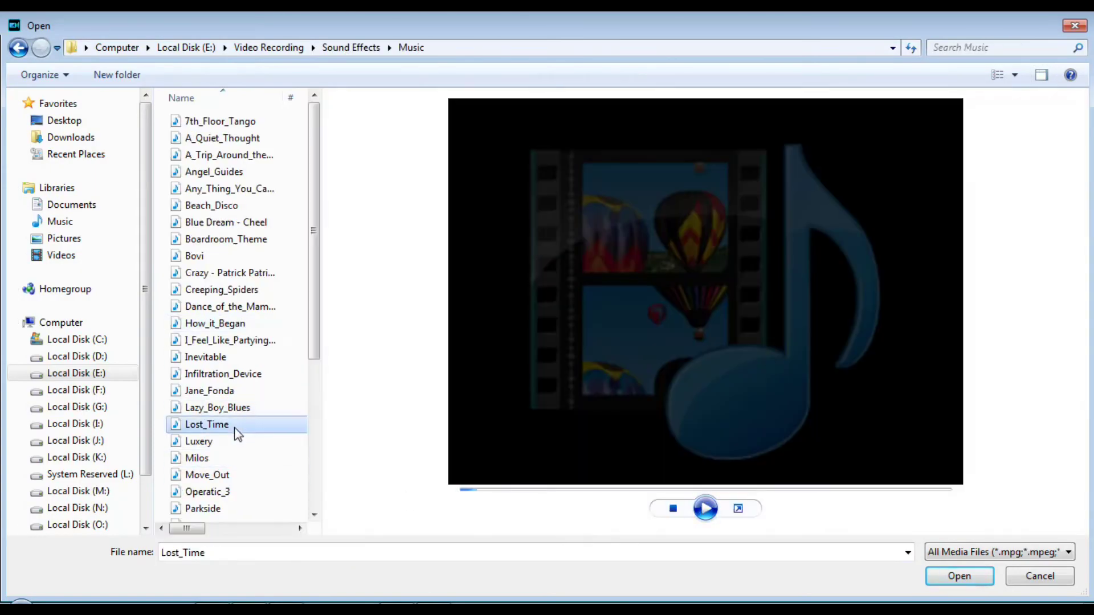
pyautogui.click(949, 579)
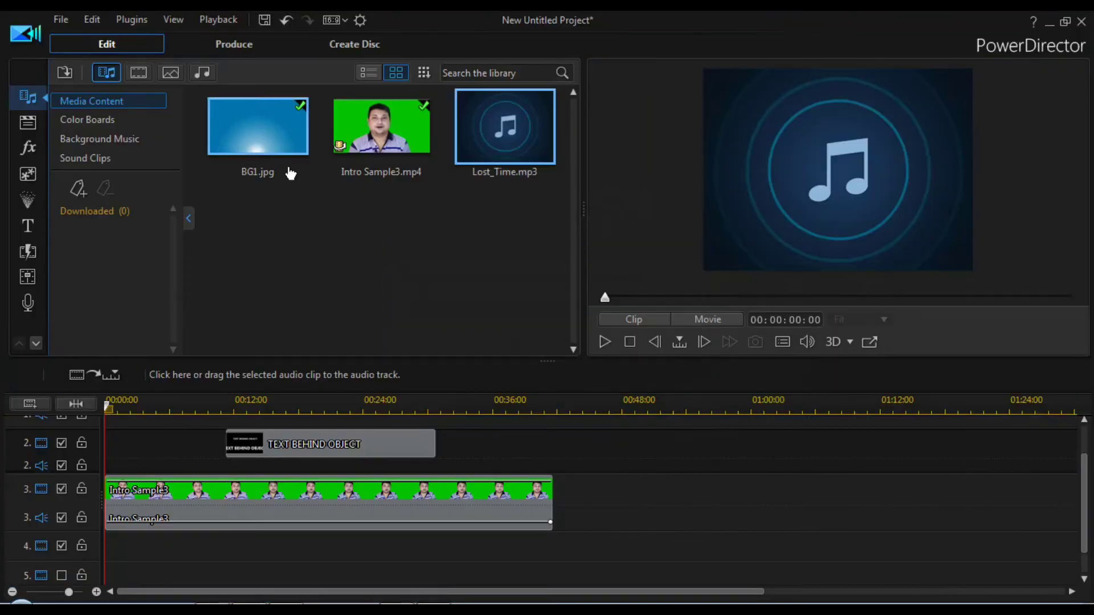
pyautogui.moveTo(506, 131); pyautogui.dragTo(224, 537)
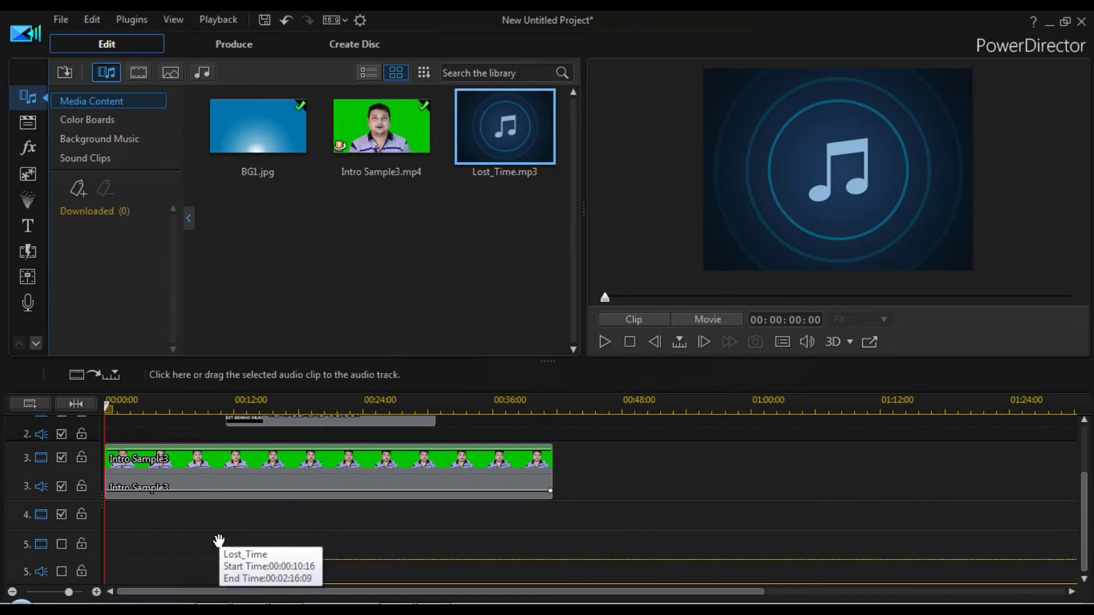
pyautogui.moveTo(219, 540); pyautogui.dragTo(222, 569)
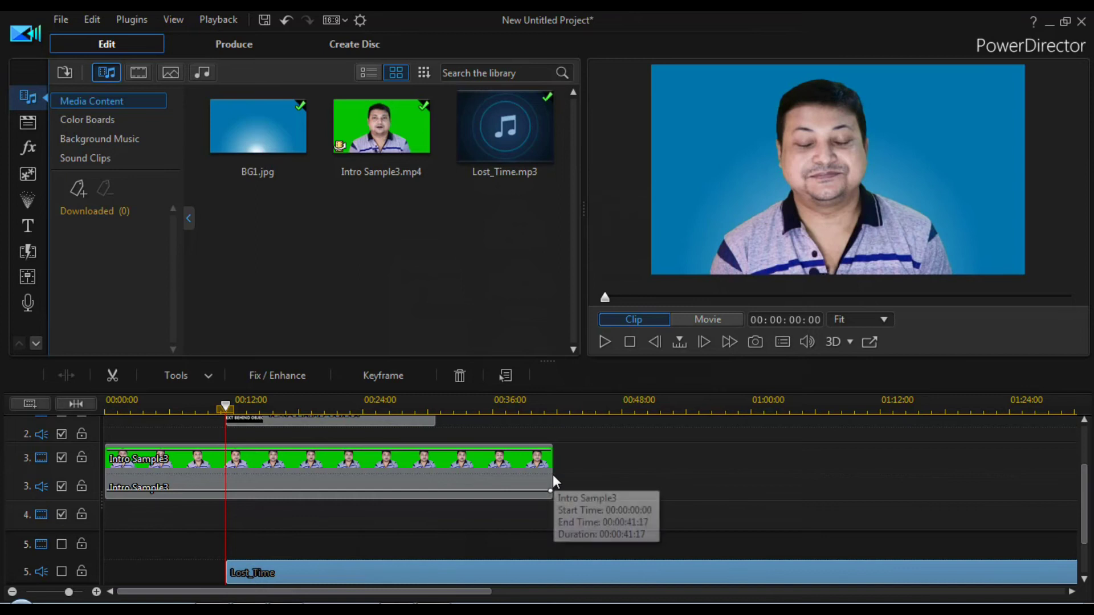
# Step: Split the Lost_Time music at the end of the Intro Sample3 clip, 00:00:41:17, and delete the part beyond it
pyautogui.click(554, 483)
pyautogui.click(553, 570)
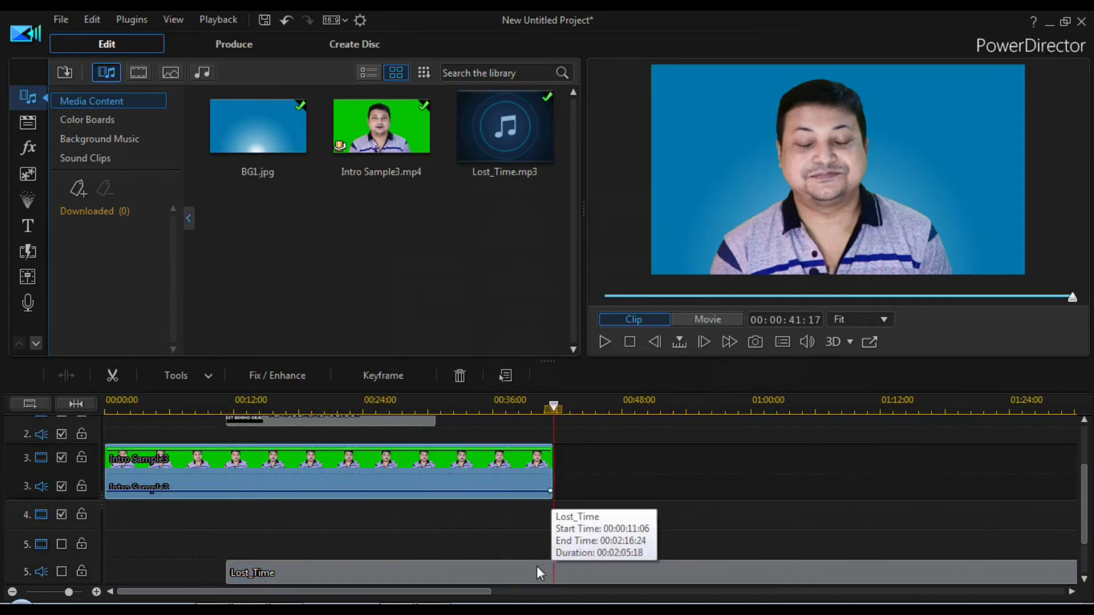
pyautogui.click(539, 573)
pyautogui.click(68, 377)
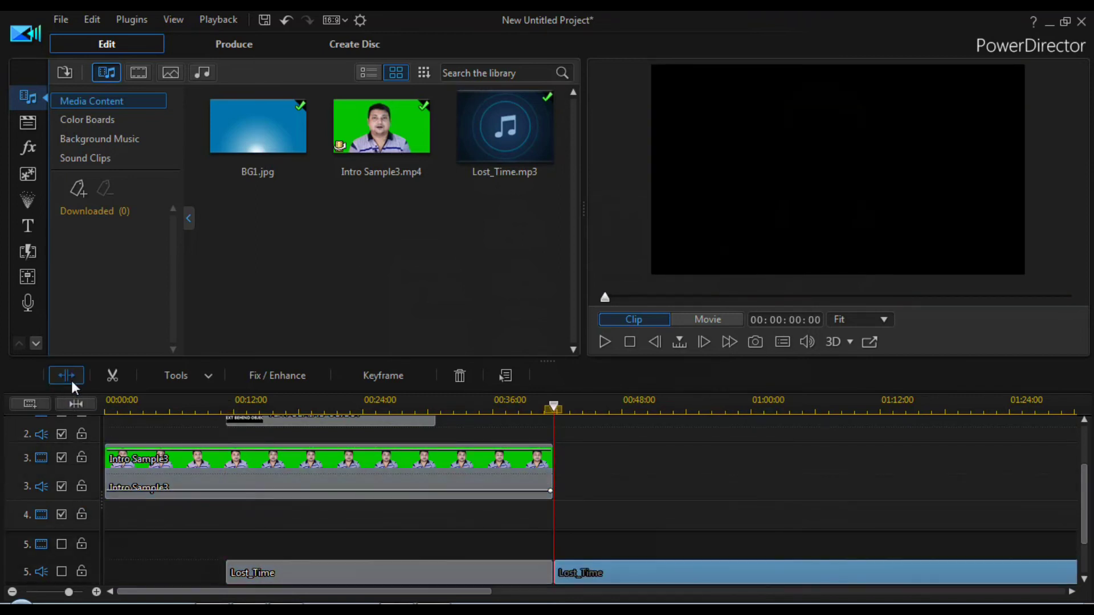
pyautogui.press('Delete')
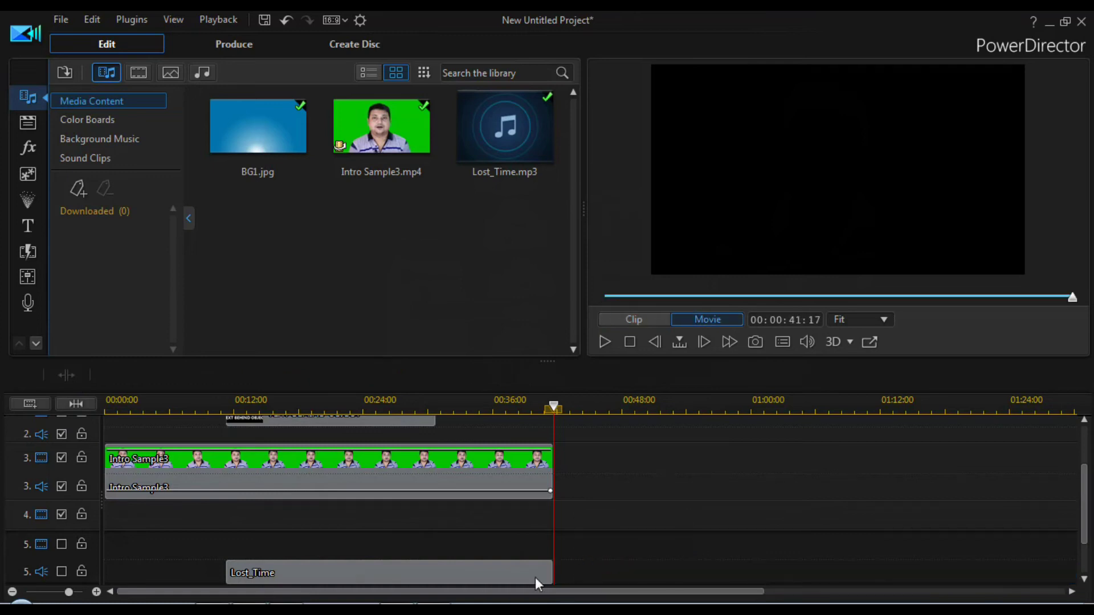
# Step: Enable audio track 5, make the track taller, and lower the Lost_Time music's volume to about -7.7
pyautogui.click(471, 573)
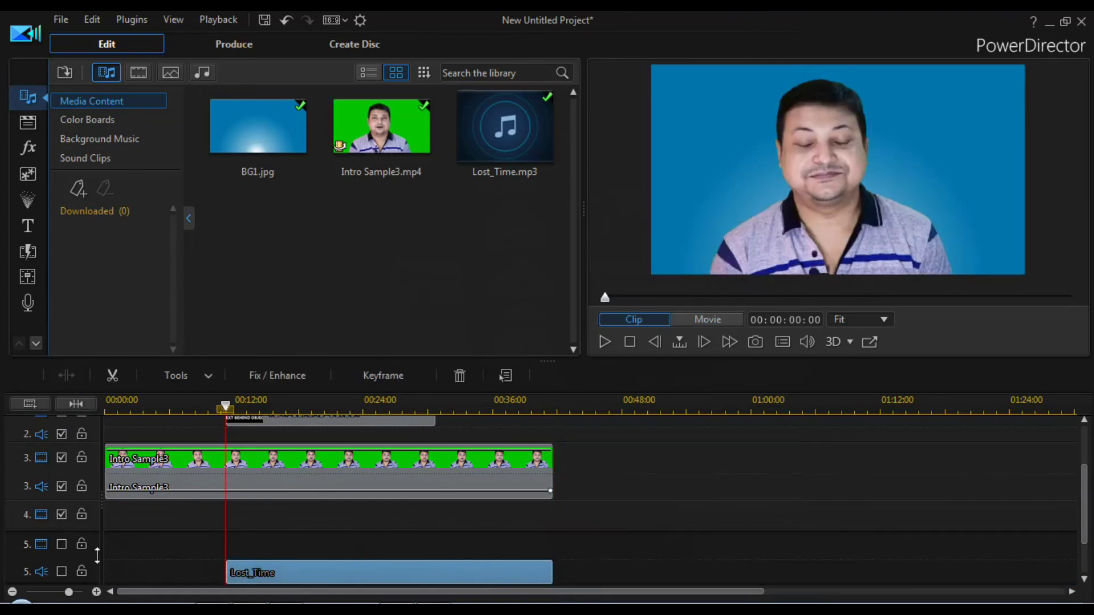
pyautogui.scroll(-2, 907, 557)
pyautogui.click(61, 517)
pyautogui.moveTo(90, 529); pyautogui.dragTo(91, 564)
pyautogui.moveTo(305, 507); pyautogui.dragTo(305, 519)
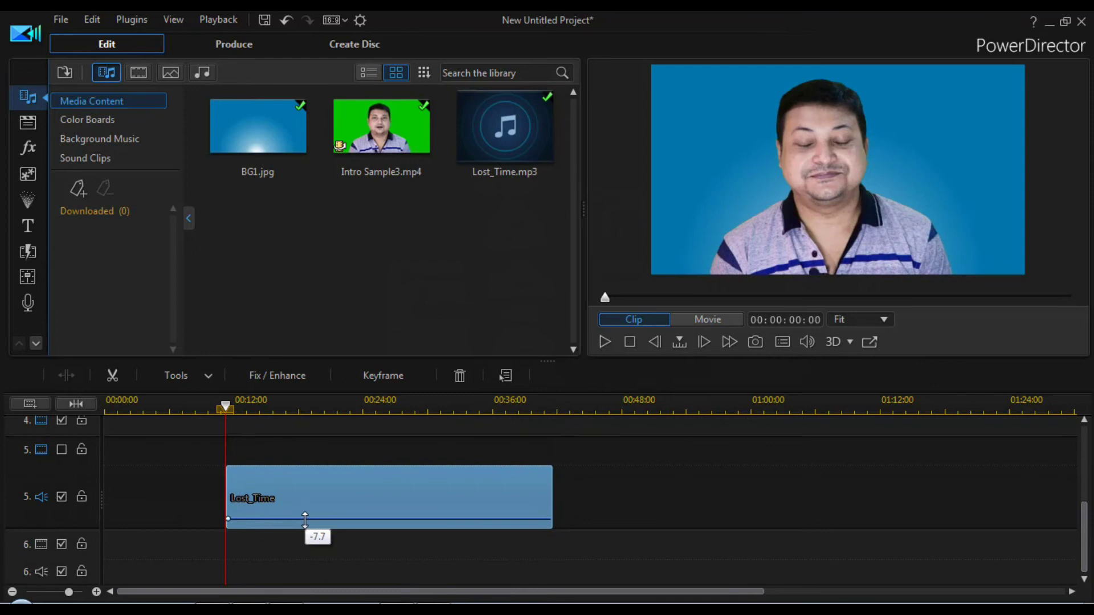
# Step: Split the Lost_Time music at the title's end, 00:00:30:21, and delete the part after the split
pyautogui.moveTo(1084, 533); pyautogui.dragTo(1086, 490)
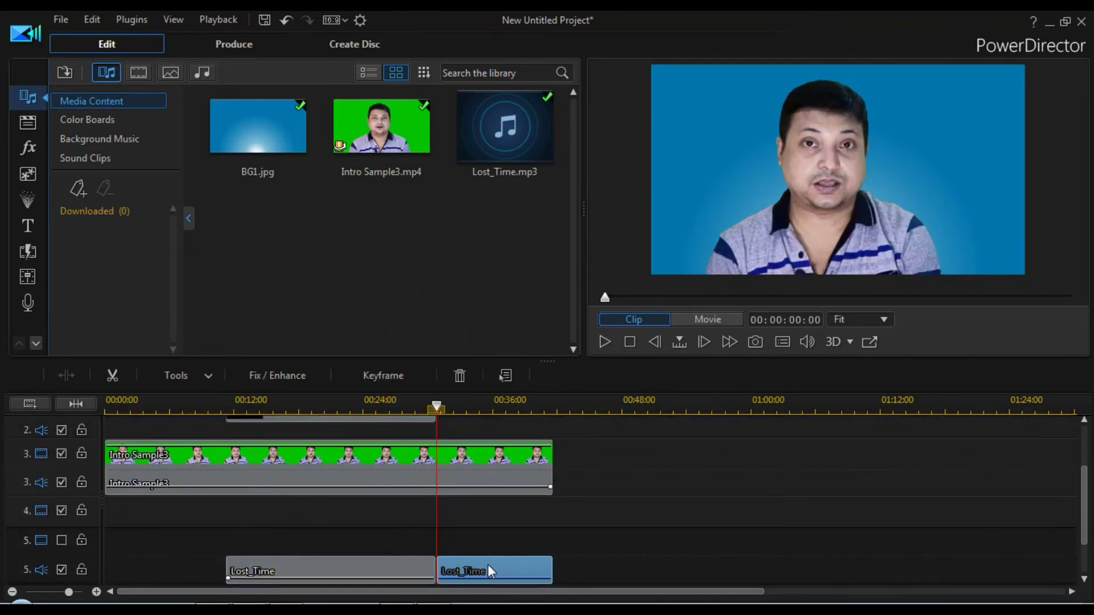
pyautogui.press('Delete')
pyautogui.moveTo(1086, 538); pyautogui.dragTo(1086, 429)
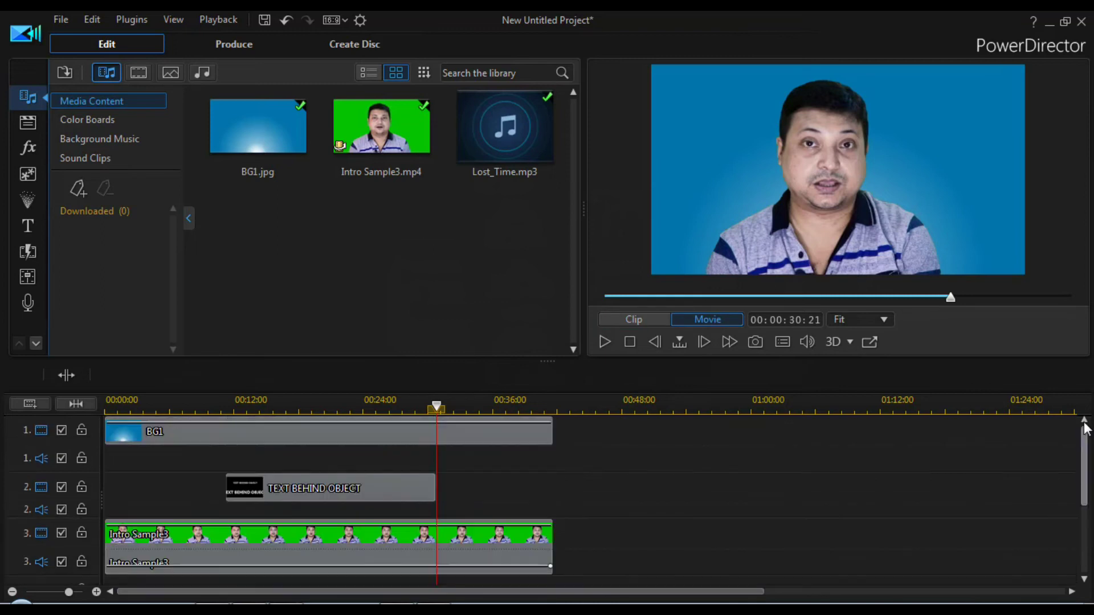
# Step: Return the playhead to 00:00:00:00 and play the whole movie in full screen
pyautogui.moveTo(437, 405); pyautogui.dragTo(73, 415)
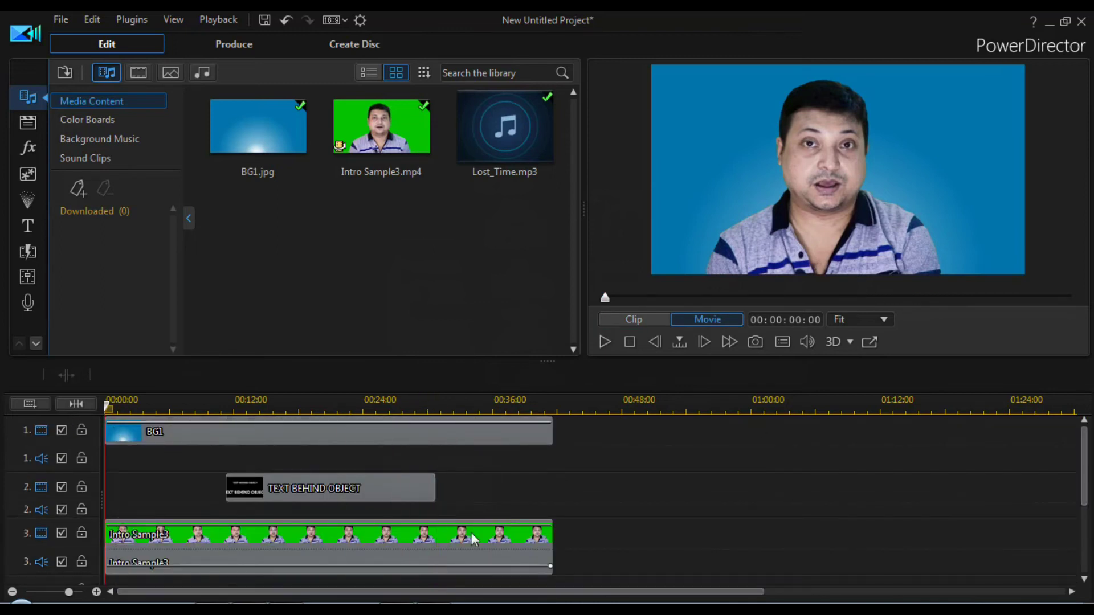
pyautogui.scroll(-1, 438, 596)
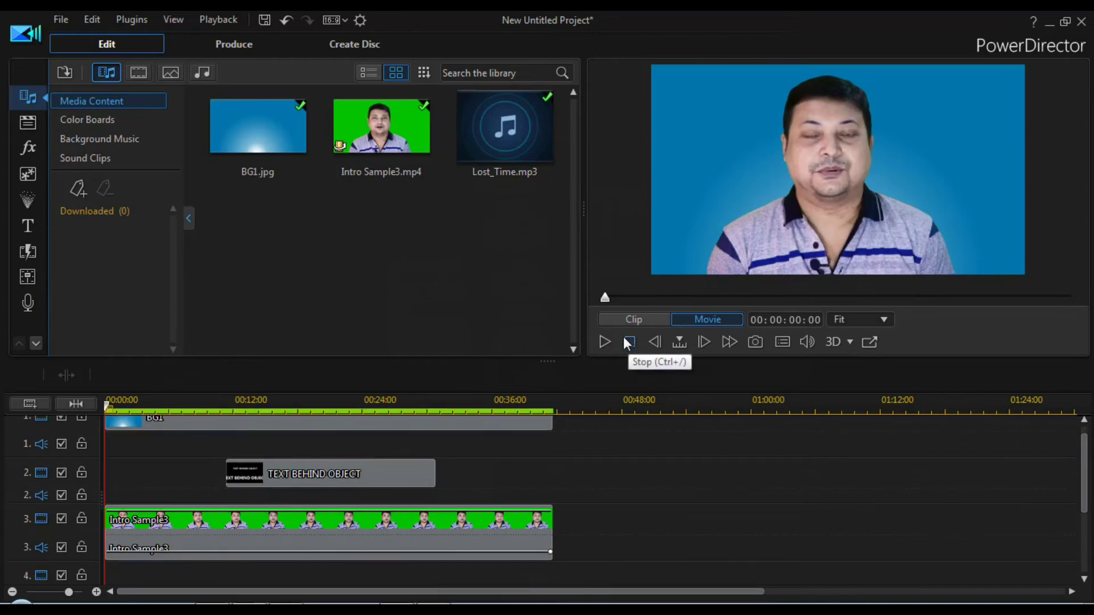
pyautogui.doubleClick(876, 228)
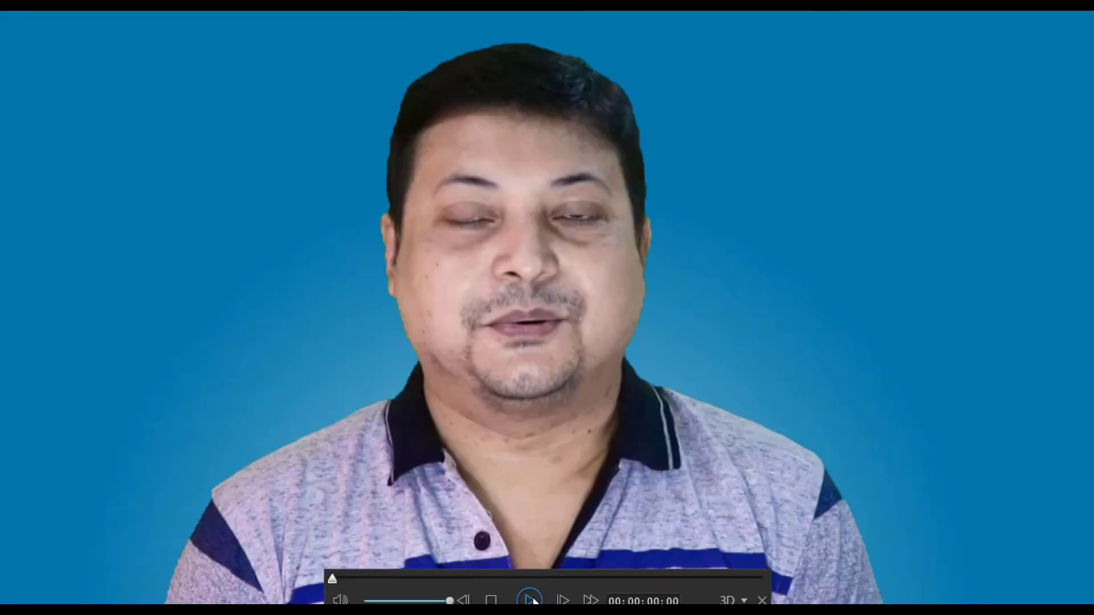
pyautogui.press('space')
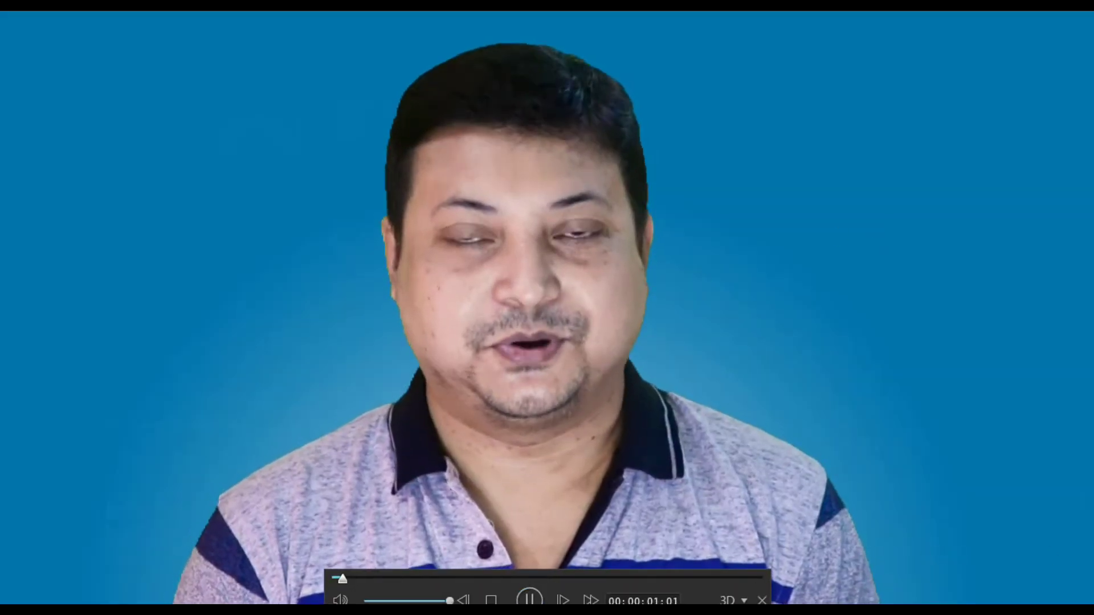